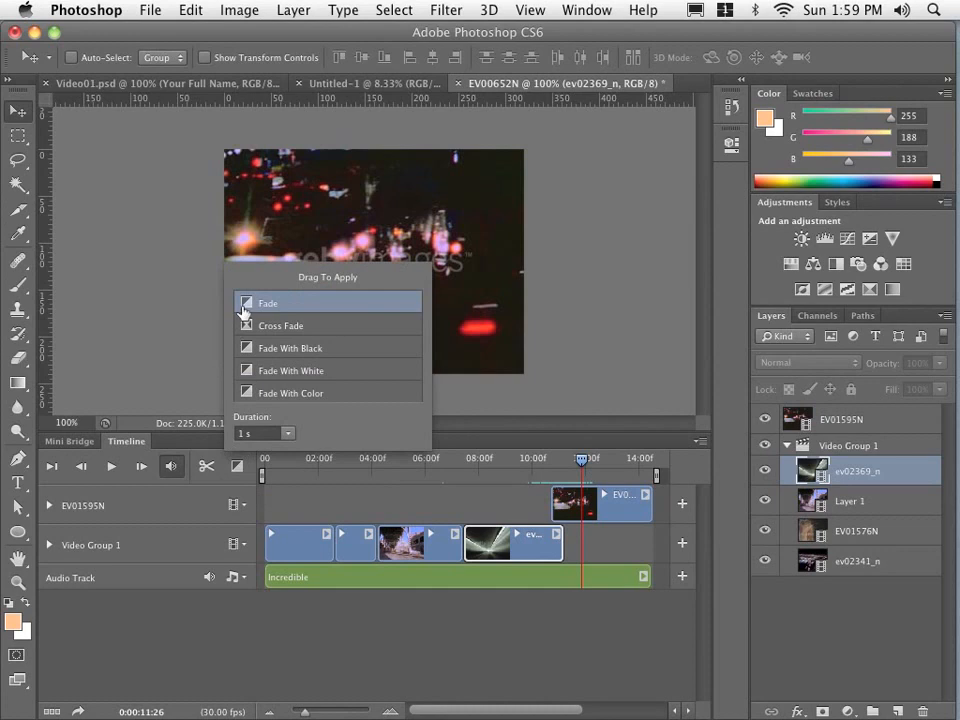
- Apply a 1 s Fade transition to the start of the EV01595N clip and play back the section around it
mouse_move(244, 311)
left_mouse_down()
mouse_move(354, 429)
mouse_move(557, 514)
left_mouse_up()
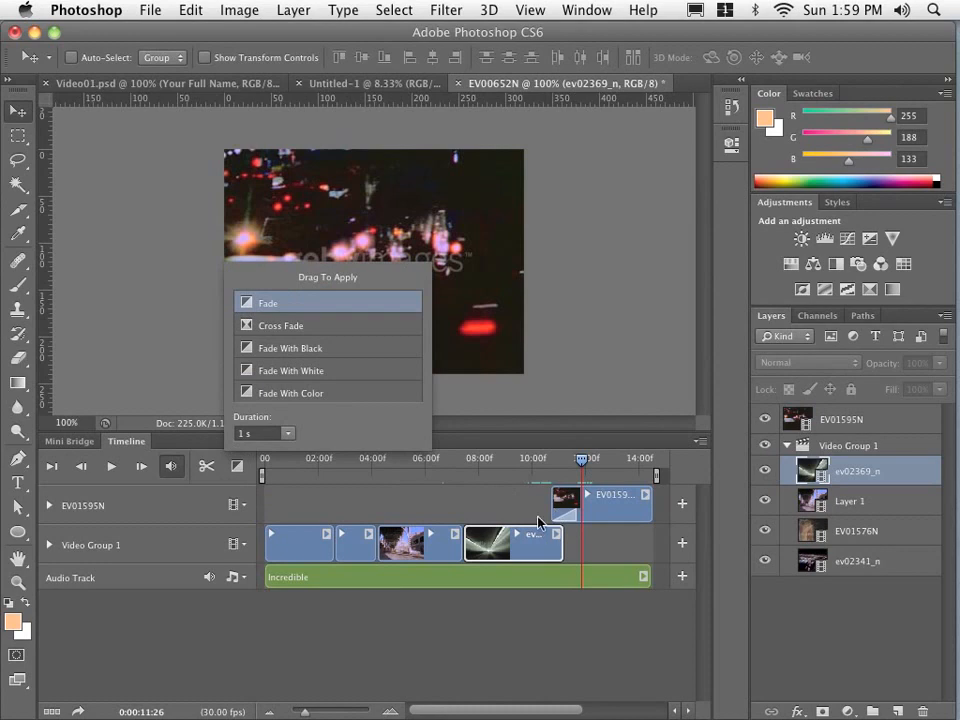
left_click(370, 503)
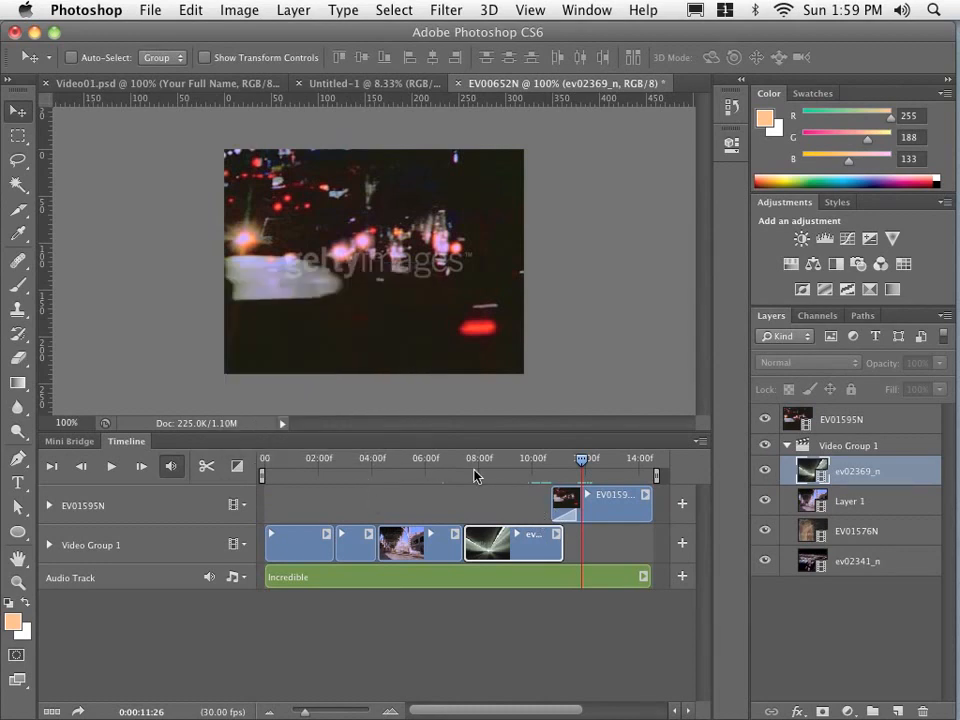
left_click(541, 459)
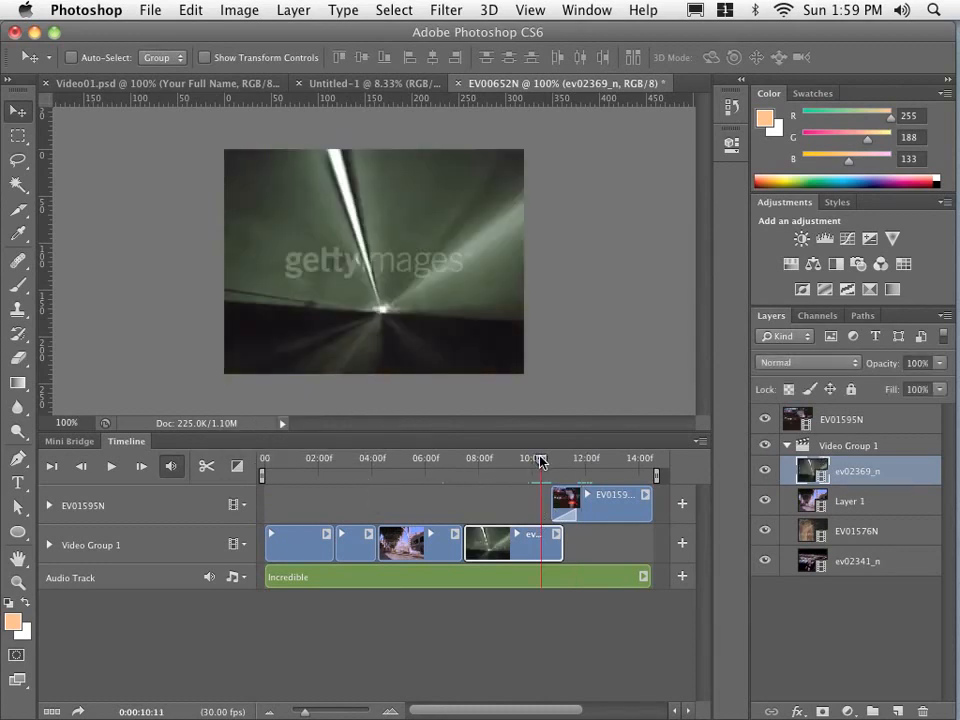
left_click(112, 467)
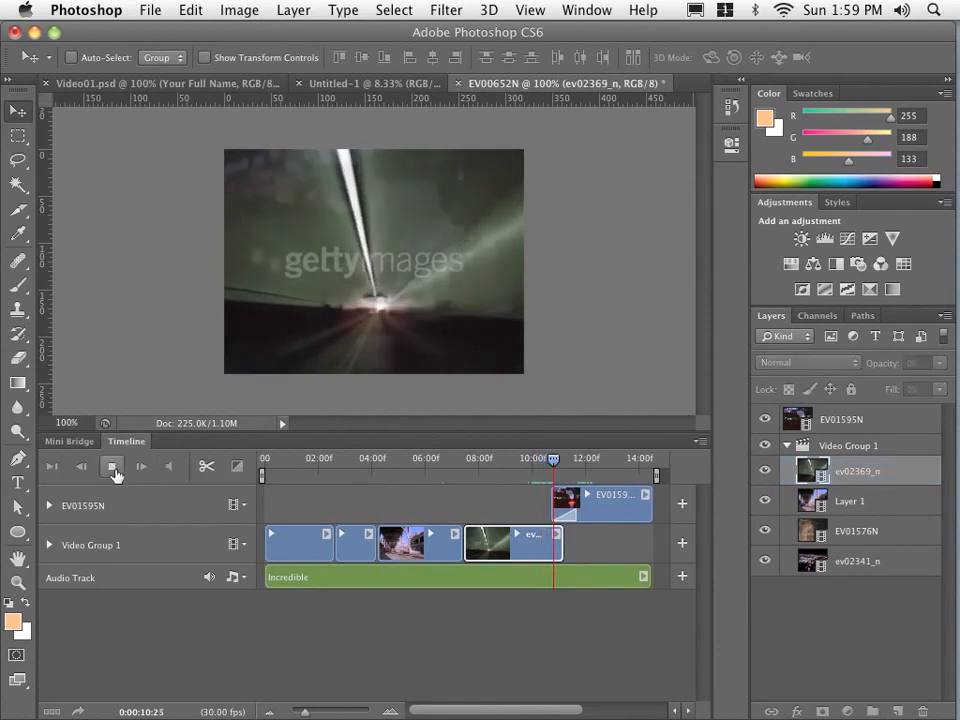
left_click(114, 470)
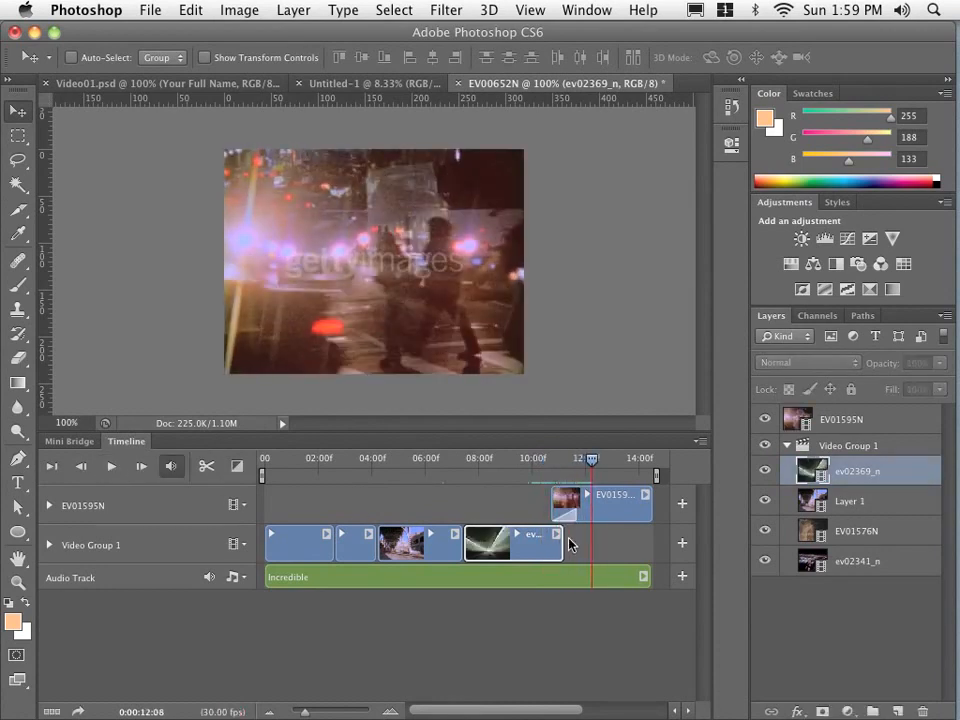
- Extend the end of the ev02369_n clip to about 12:08 so it overlaps the EV01595N clip, and play back the overlap
left_click_drag(563, 545, 590, 545)
left_click(546, 466)
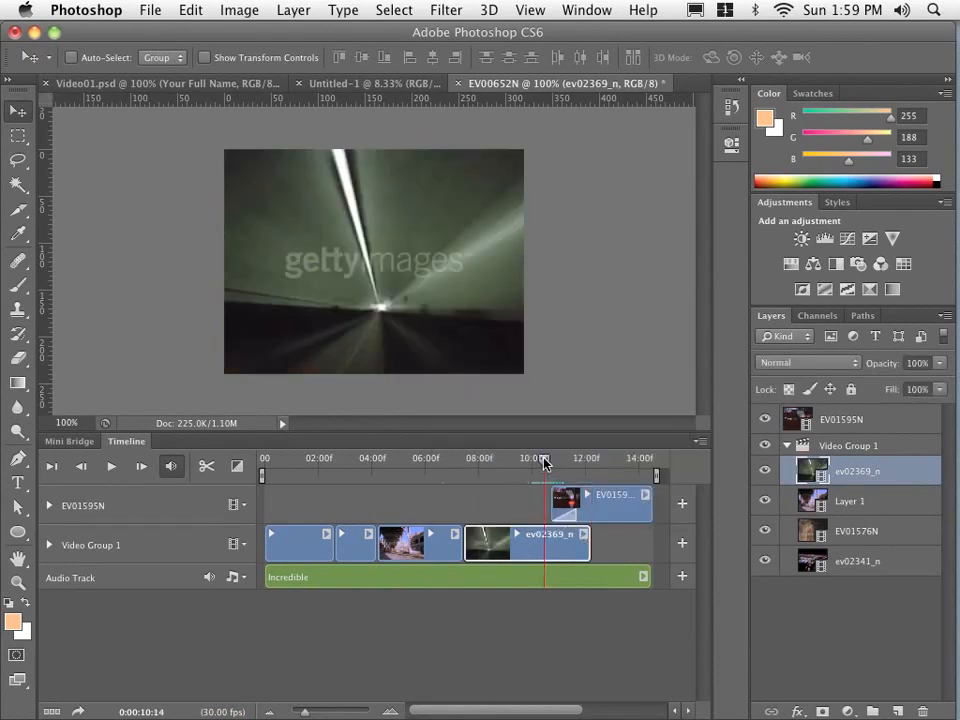
left_click(109, 467)
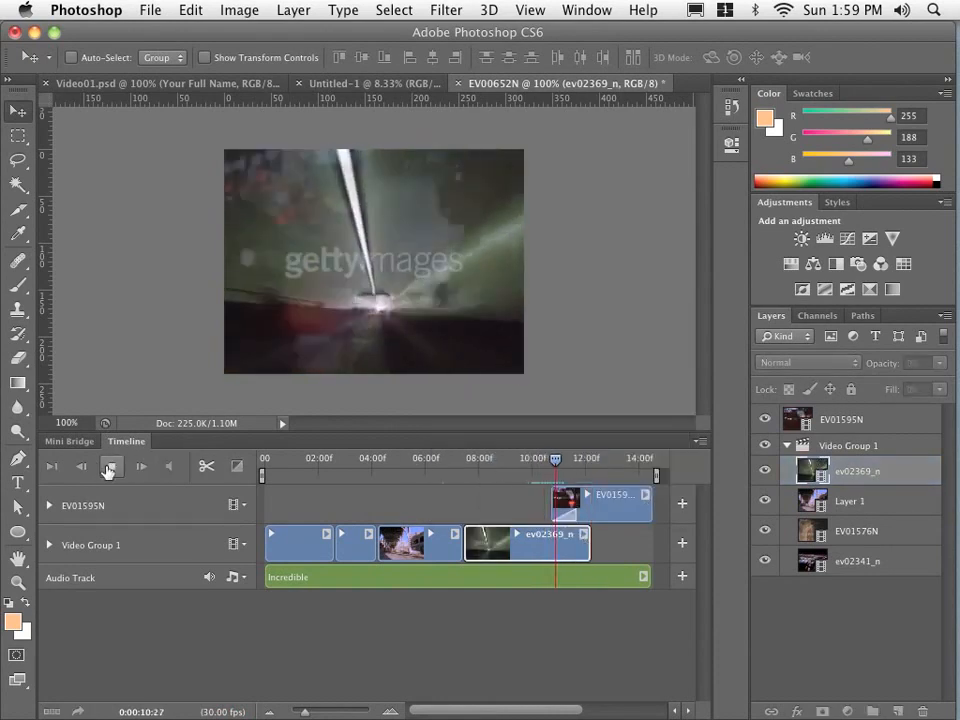
left_click(109, 467)
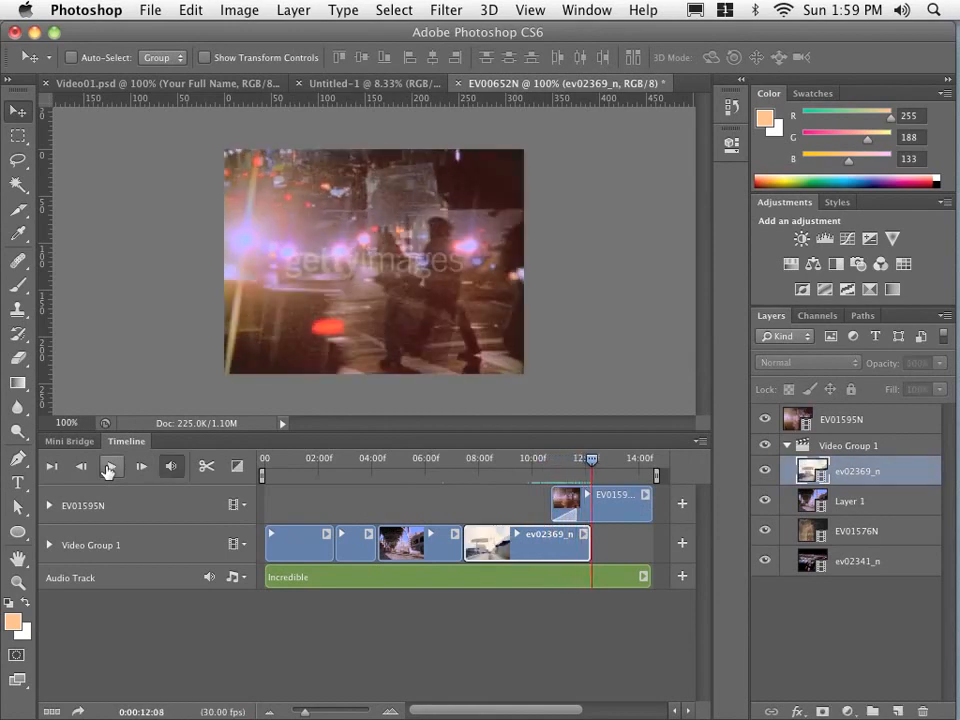
- Set the duration of the EV01595N clip's Fade transition to 0.72 s and preview it from just before the clip starts
left_click(560, 520)
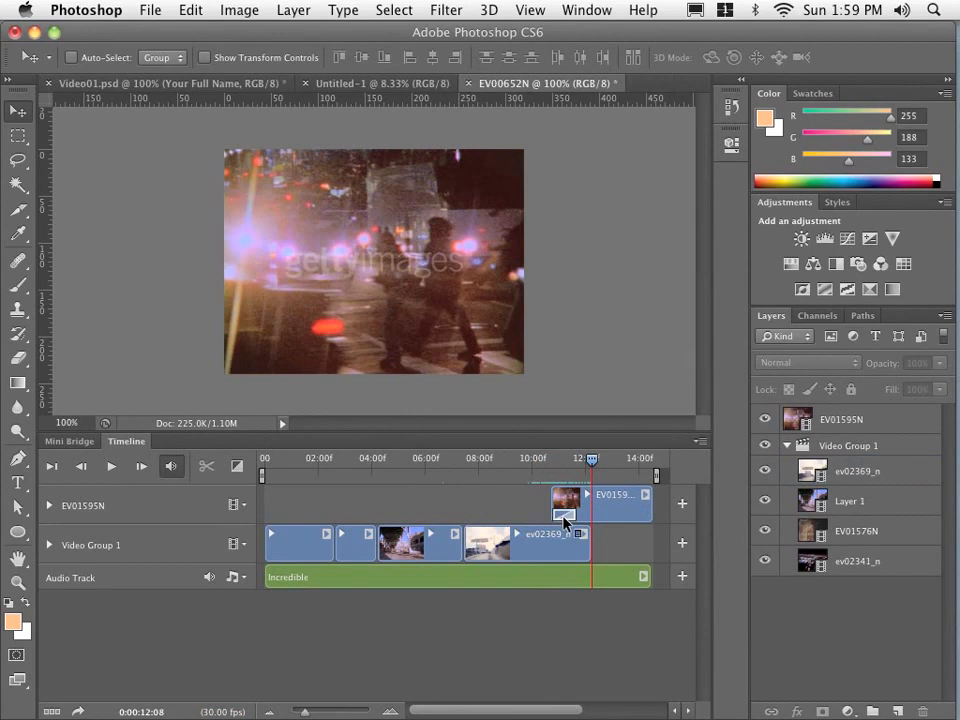
right_click(563, 517)
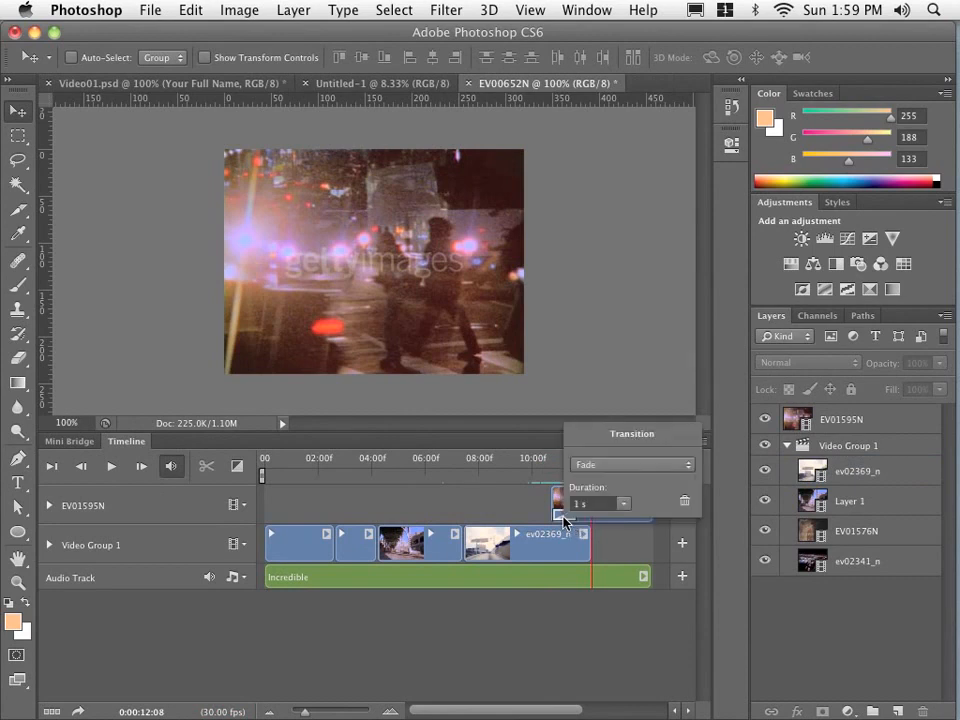
left_click(582, 466)
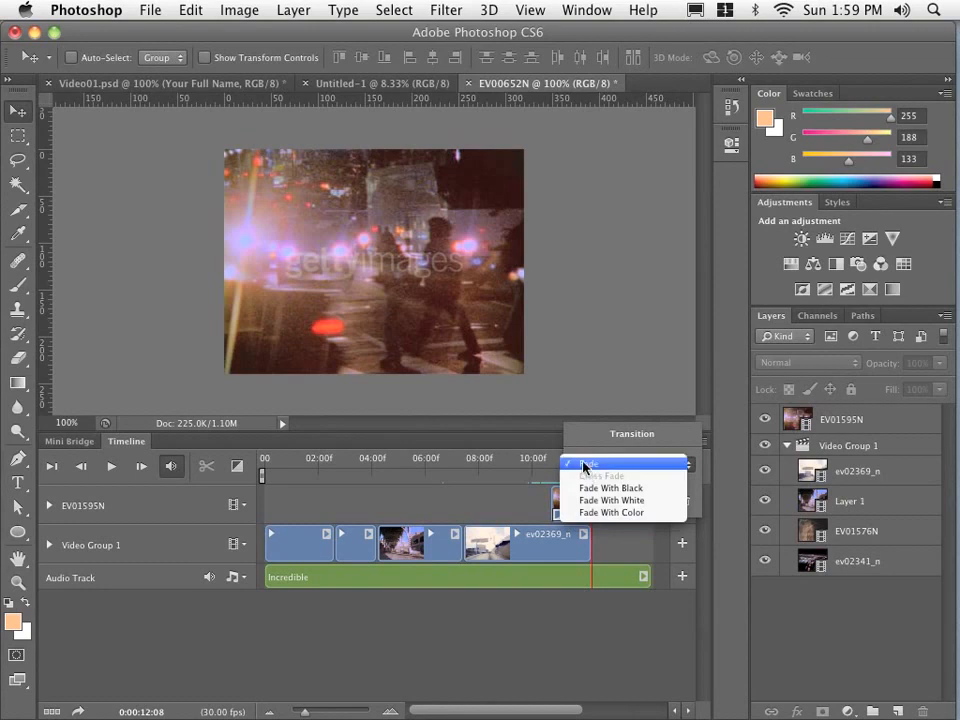
left_click(582, 465)
left_click(621, 504)
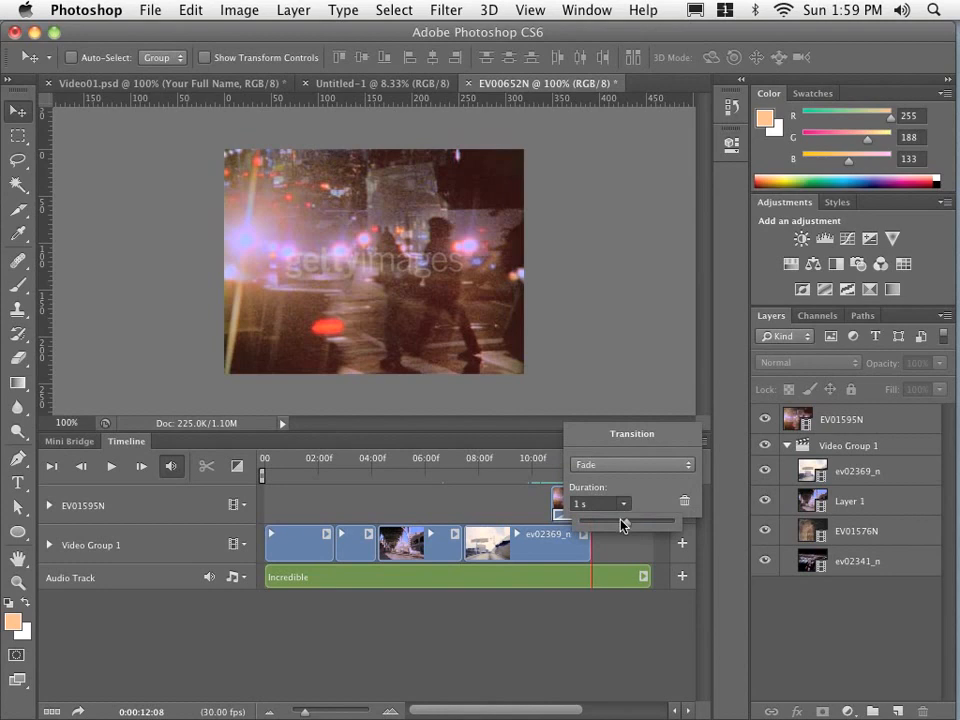
left_click_drag(622, 525, 612, 524)
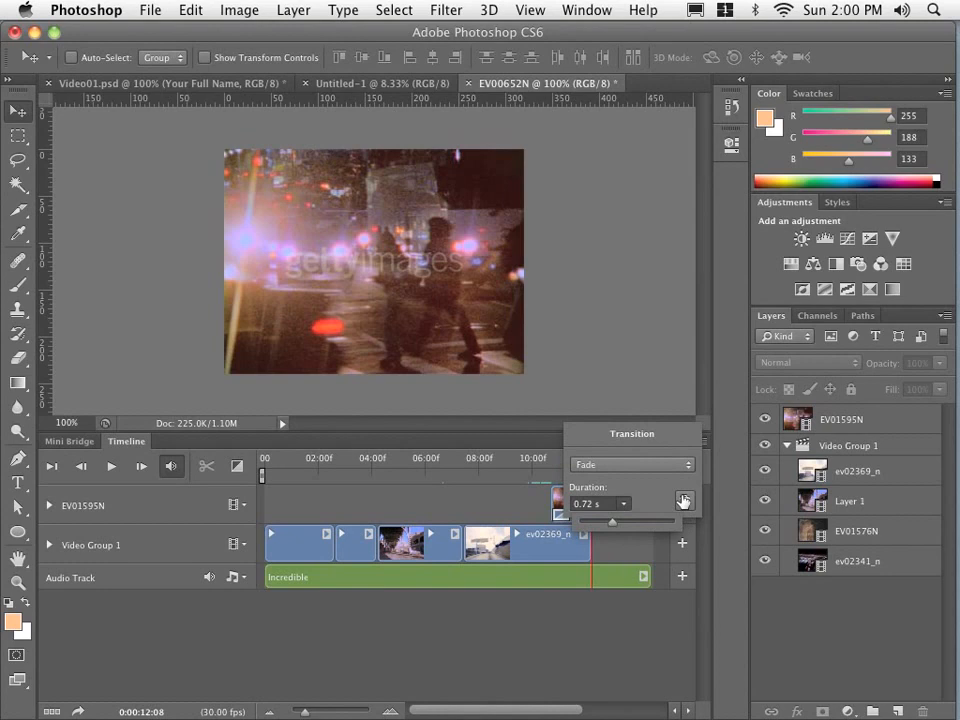
left_click(540, 493)
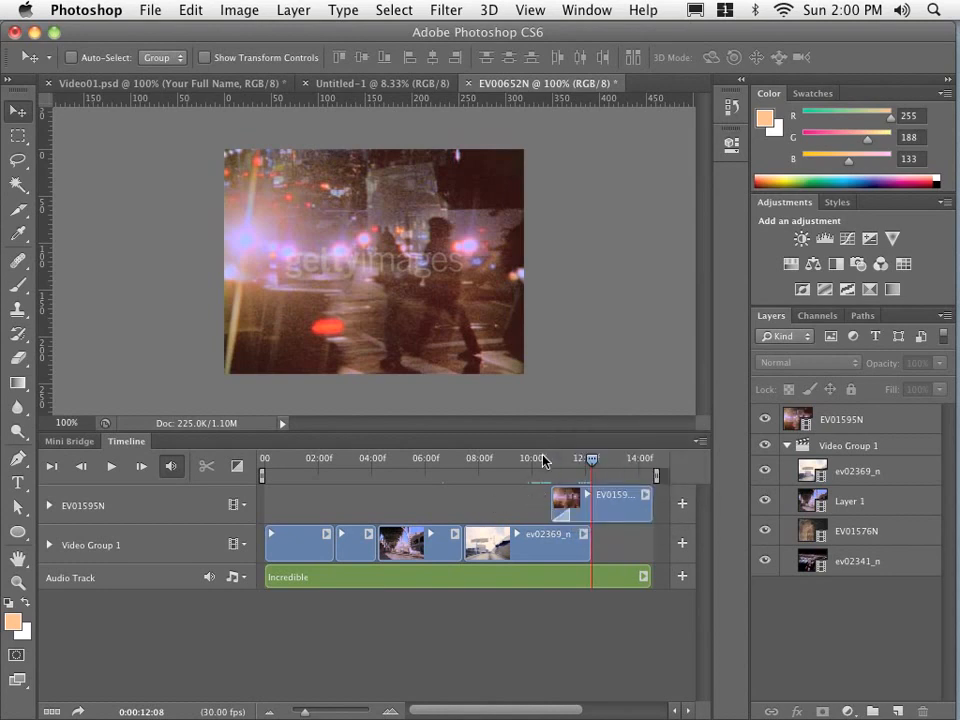
left_click(543, 461)
key("space")
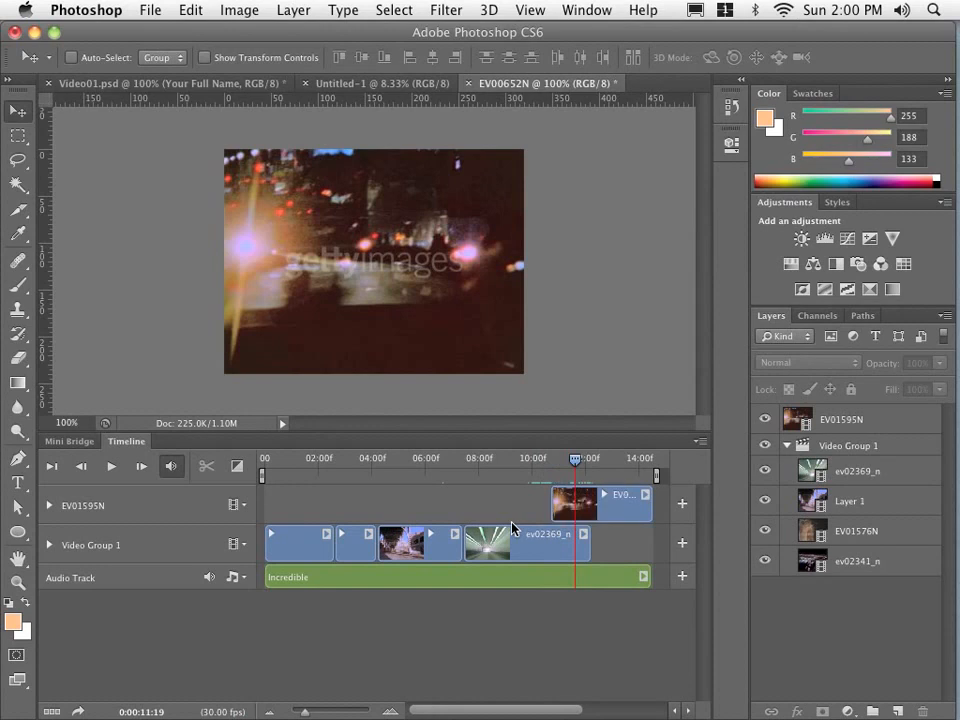
left_click(537, 542)
key("Delete")
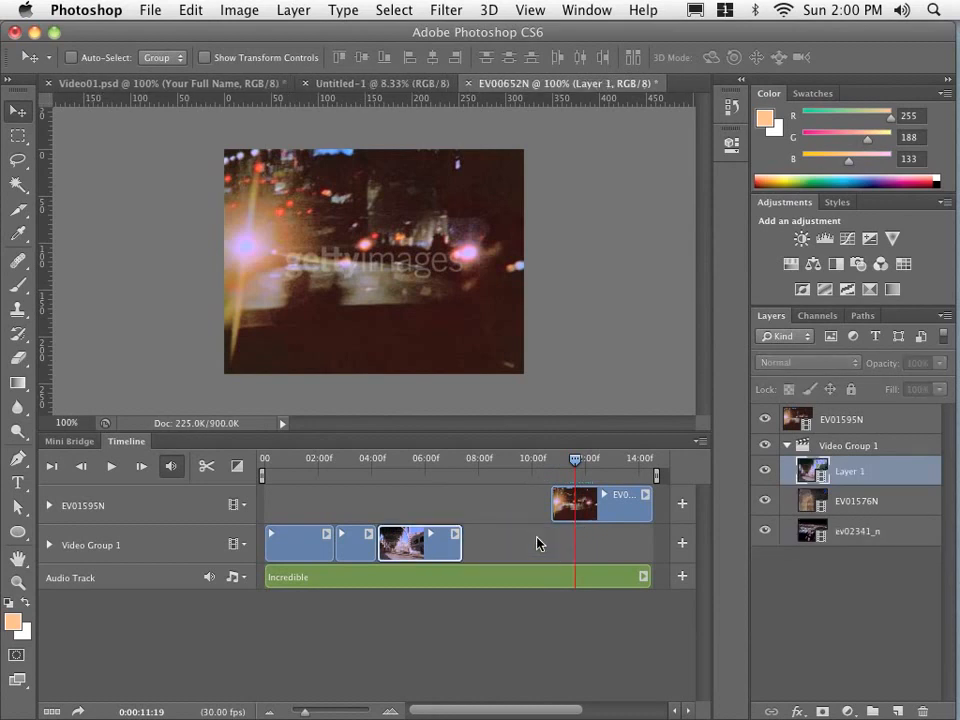
key("super+z")
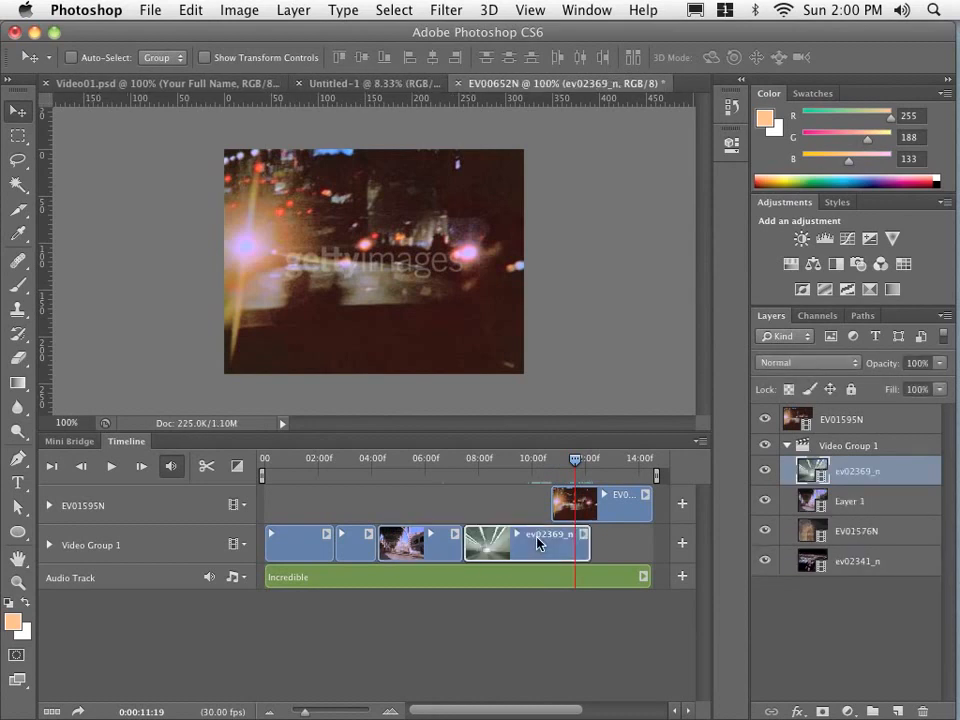
left_click(502, 510)
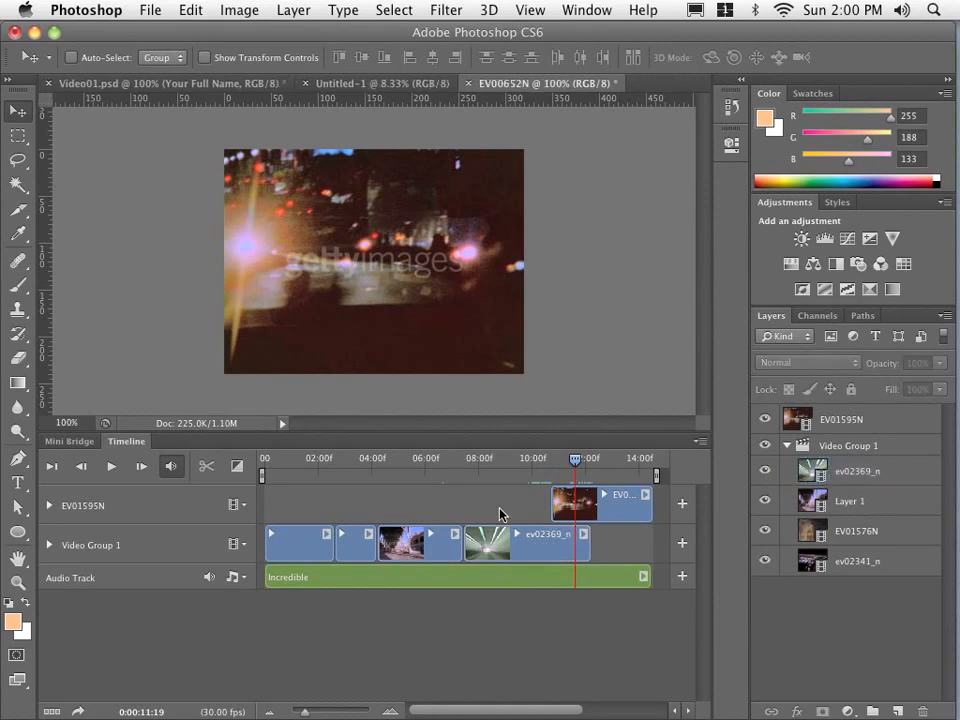
- Apply 1 s Fade With White transitions to the starts of the first three Video Group 1 clips and play the video from the beginning
left_click(239, 466)
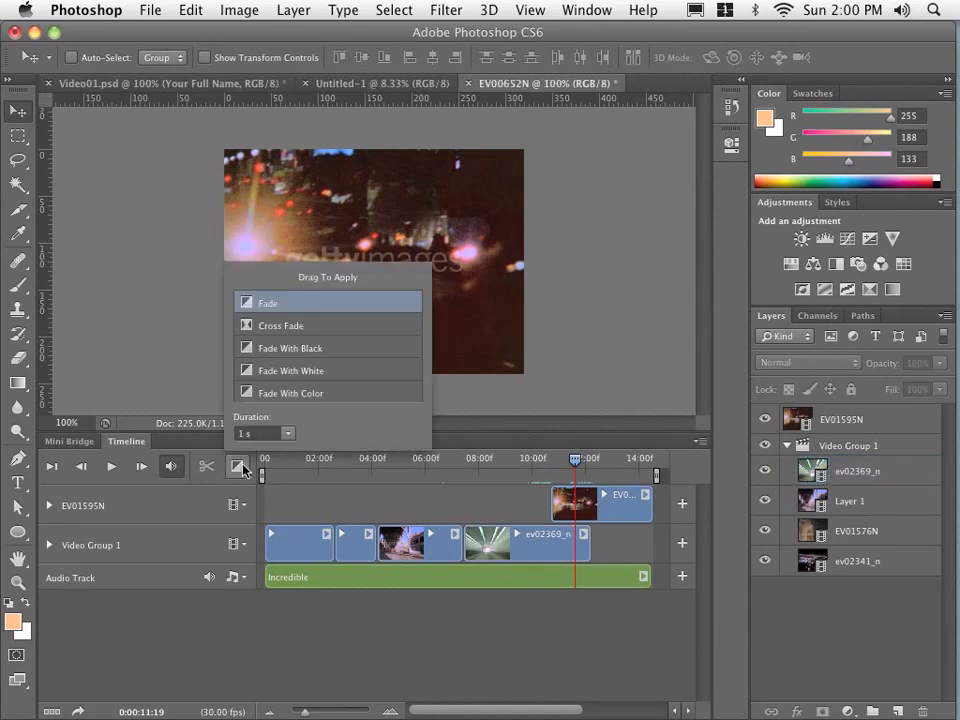
left_click_drag(290, 370, 273, 550)
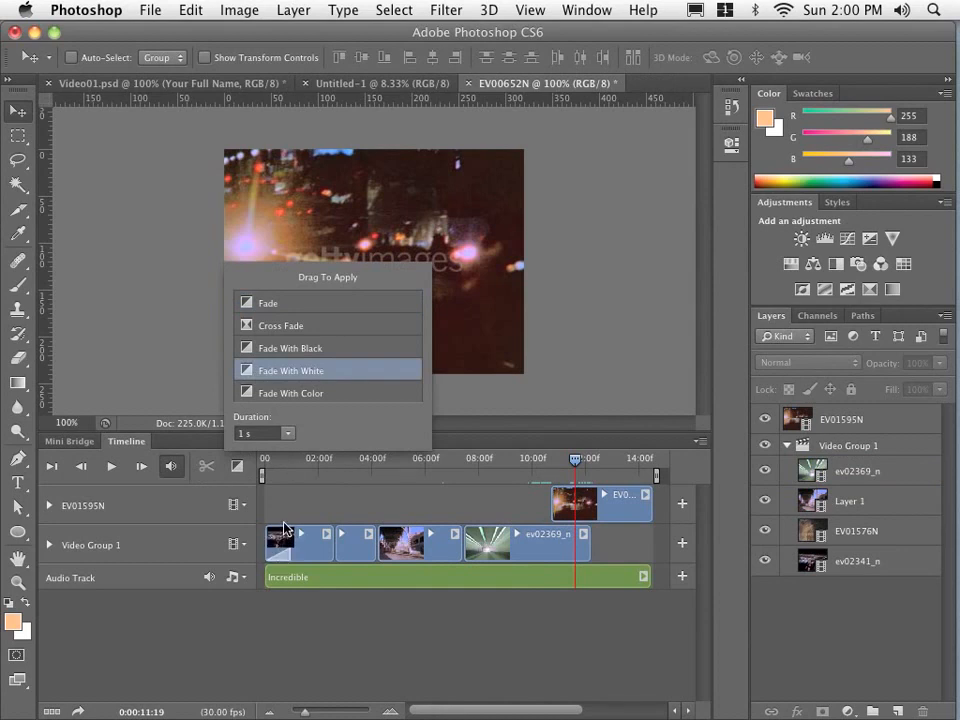
mouse_move(250, 372)
left_mouse_down()
mouse_move(314, 499)
mouse_move(350, 545)
left_mouse_up()
left_click_drag(289, 422, 380, 556)
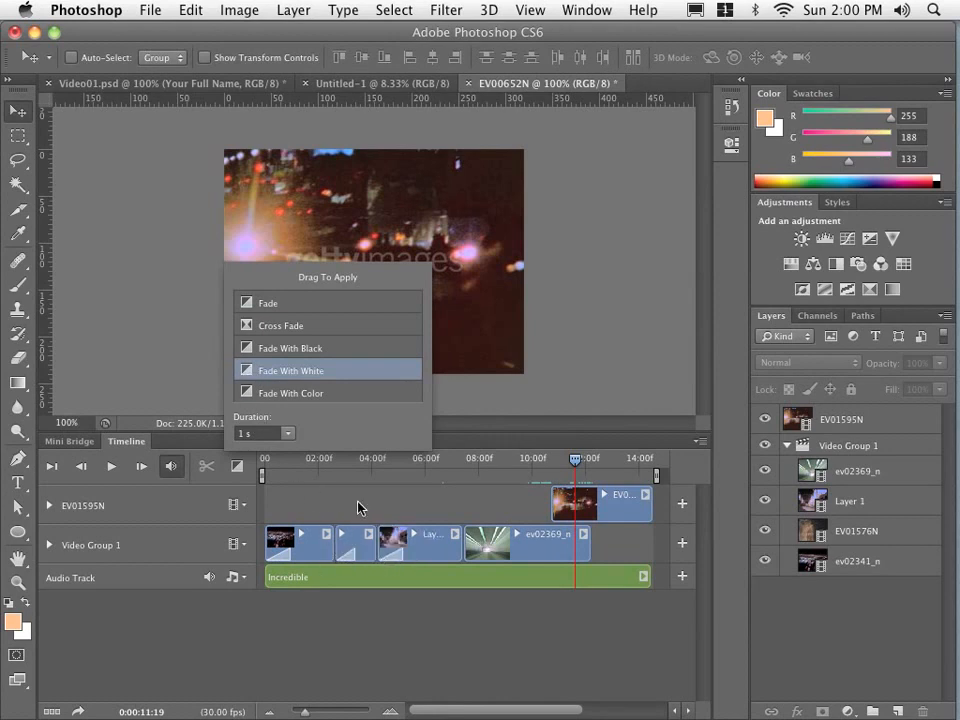
left_click(358, 508)
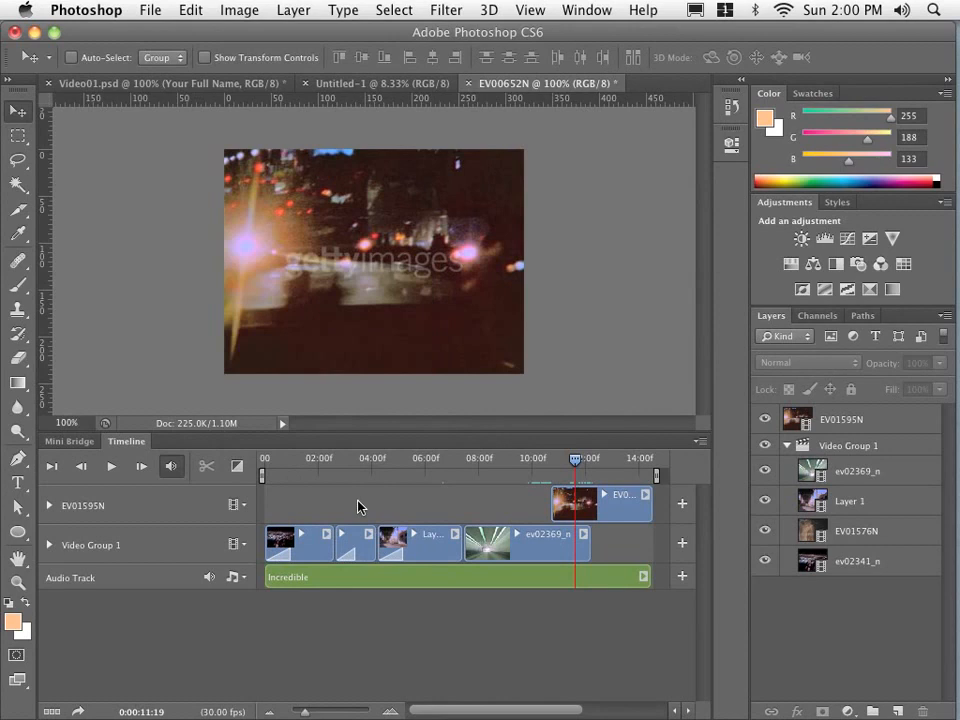
left_click(52, 466)
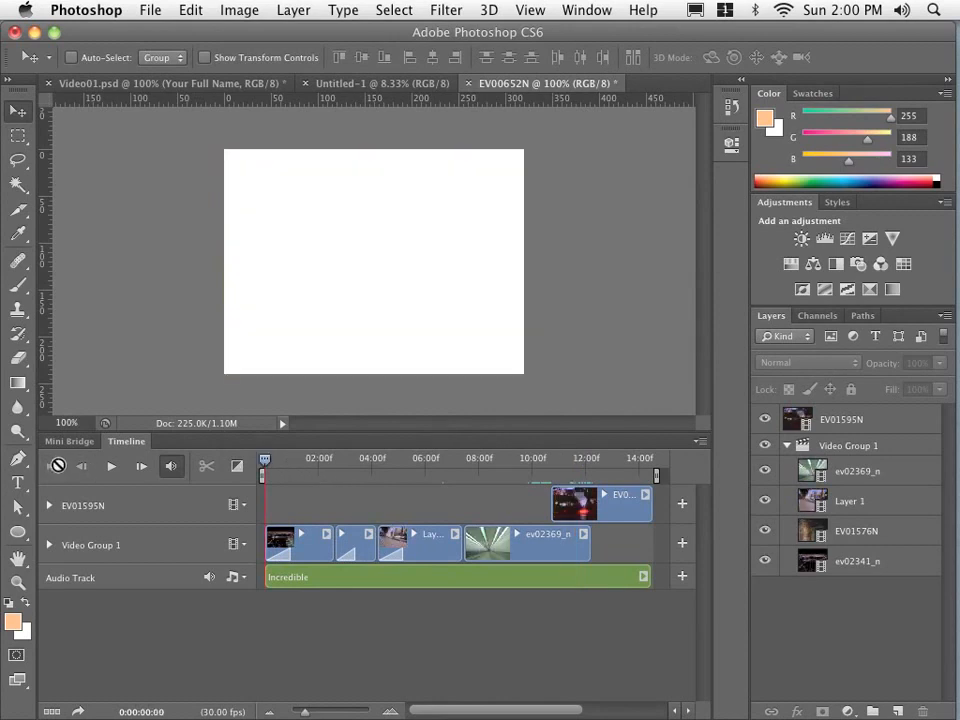
left_click(112, 467)
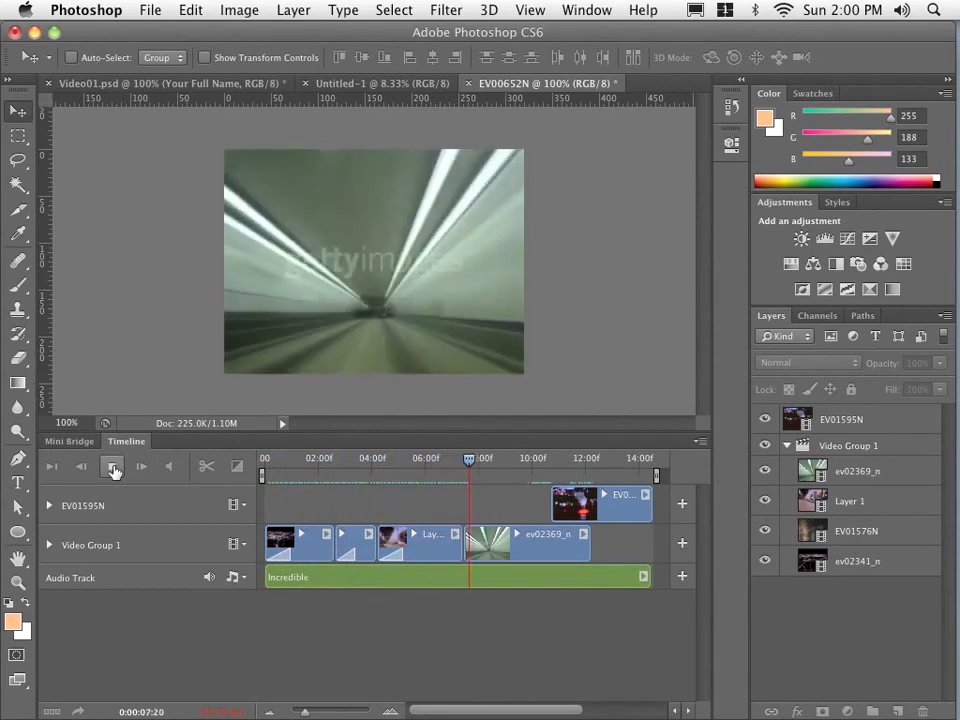
left_click(113, 467)
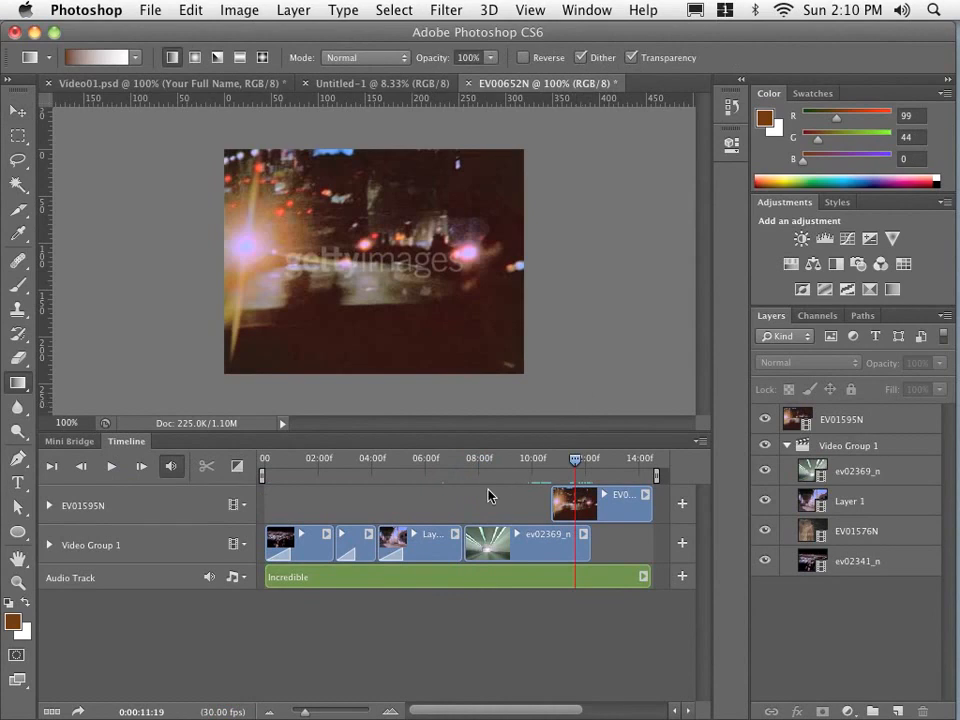
- Split the Layer 1 clip at 0:00:05:16 and select its first part
left_click(432, 550)
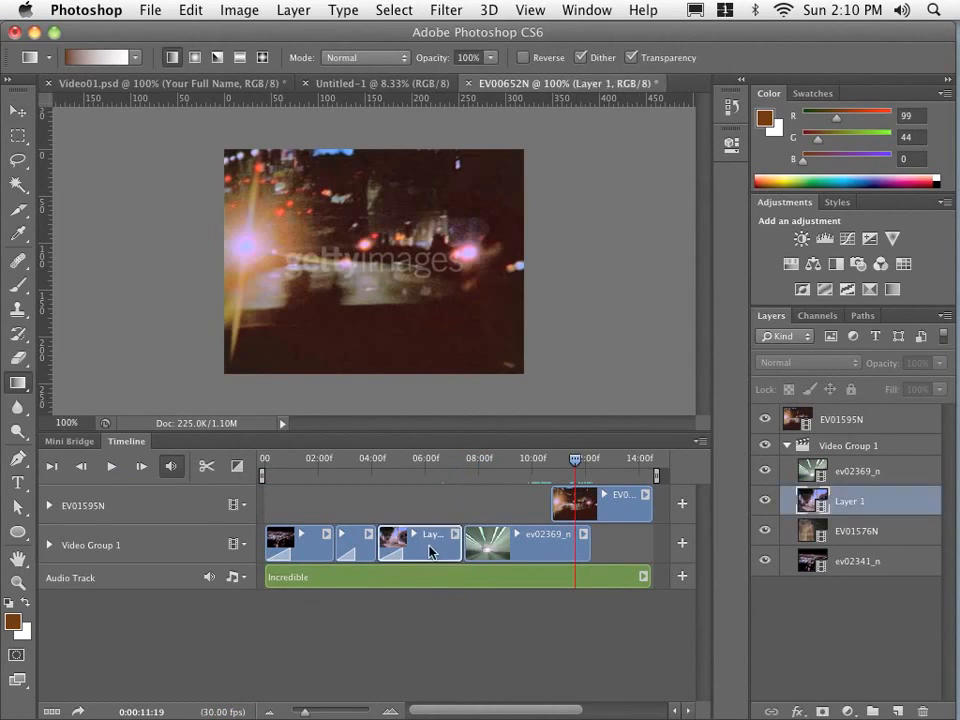
left_click(418, 464)
left_click_drag(417, 462, 413, 464)
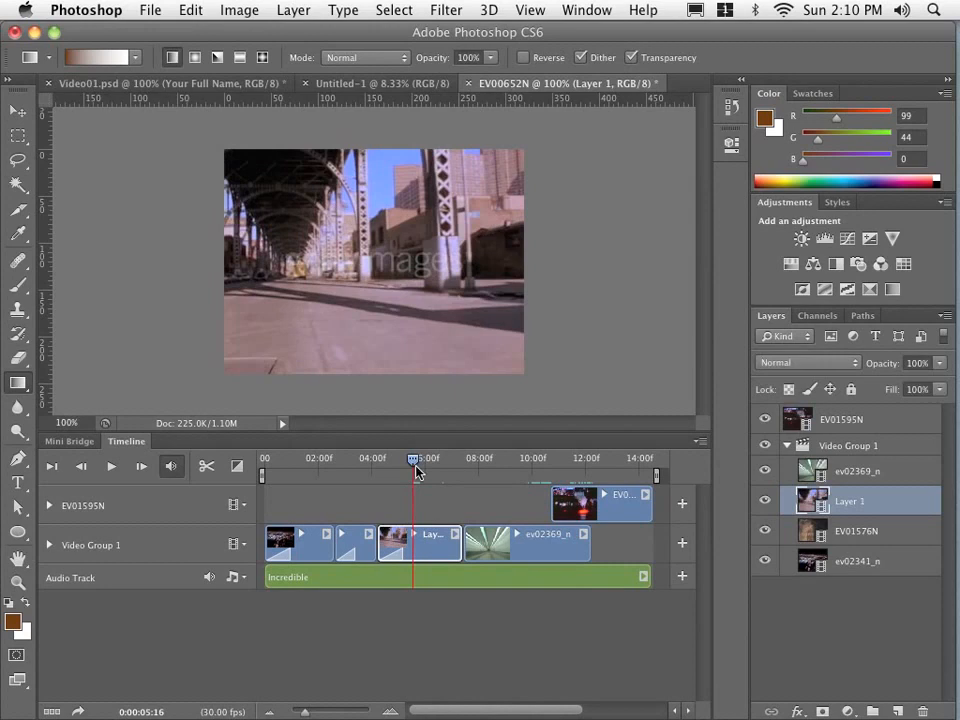
left_click(207, 467)
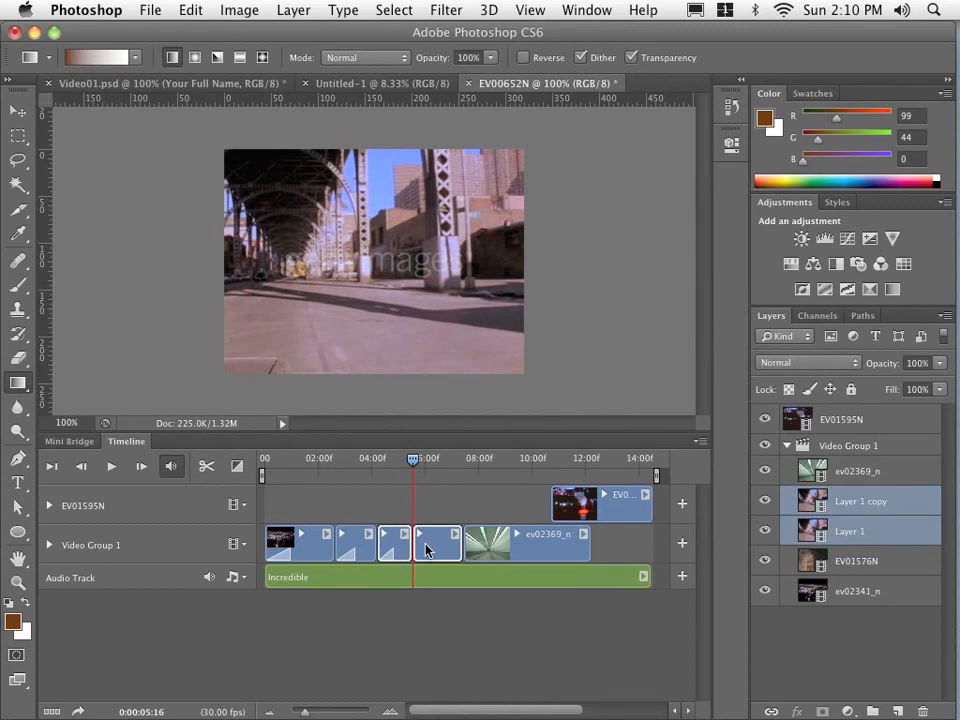
left_click(383, 540)
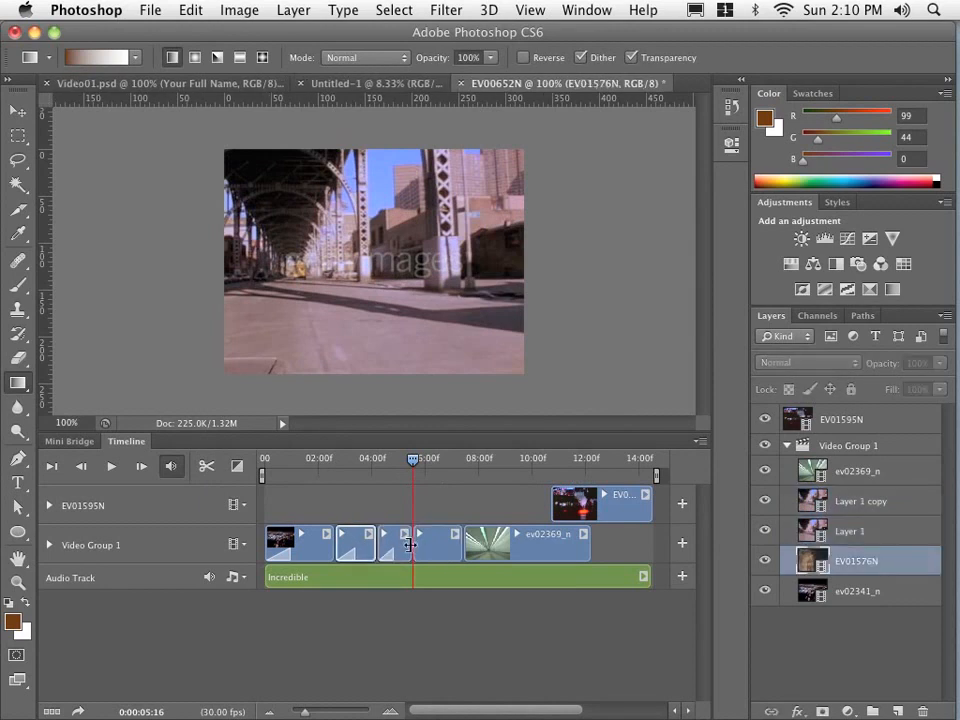
left_click(392, 548)
mouse_move(392, 548)
left_mouse_down()
mouse_move(457, 548)
mouse_move(384, 546)
left_mouse_up()
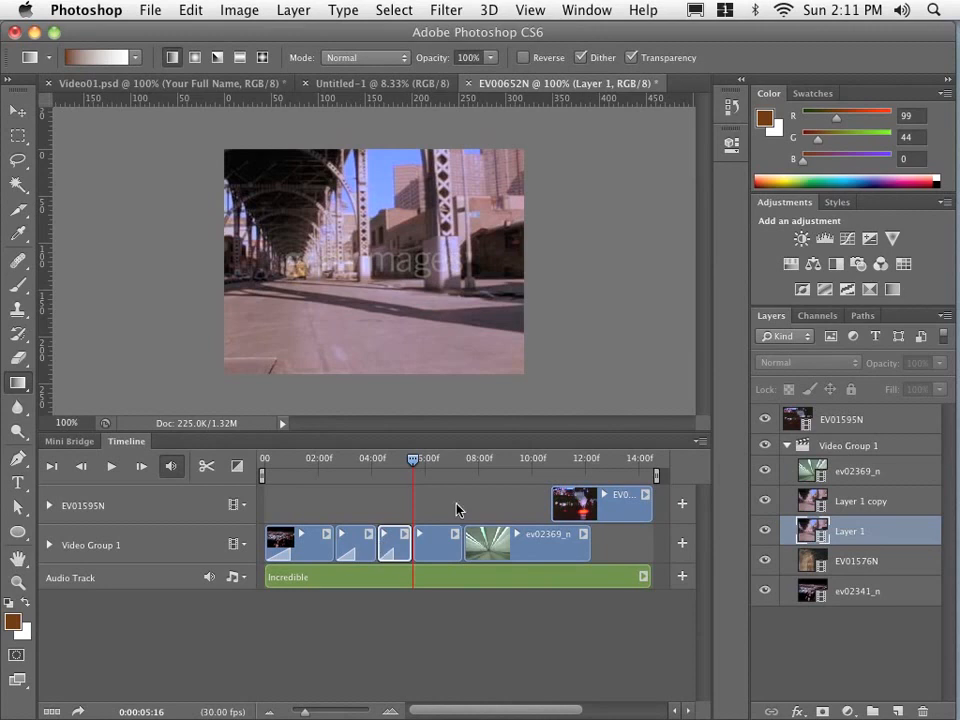
- Create a new layer above EV01595N and name it "title bar"
left_click(887, 418)
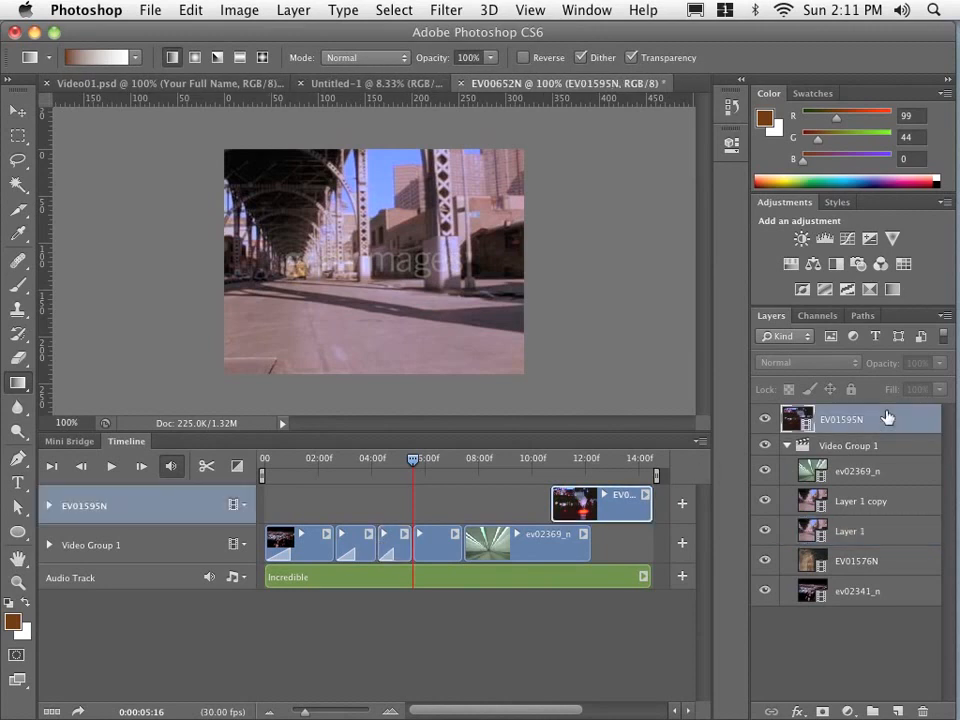
left_click(897, 711)
double_click(836, 419)
type("titl")
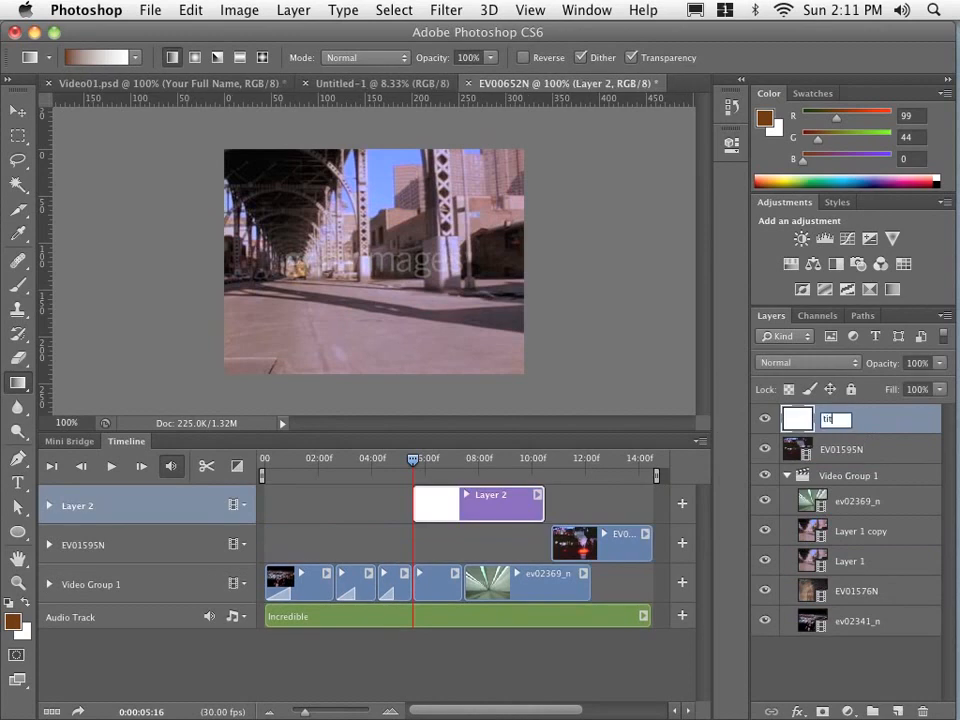
type("le")
key("BackSpace")
key("BackSpace")
key("BackSpace")
type("le bar")
key("Return")
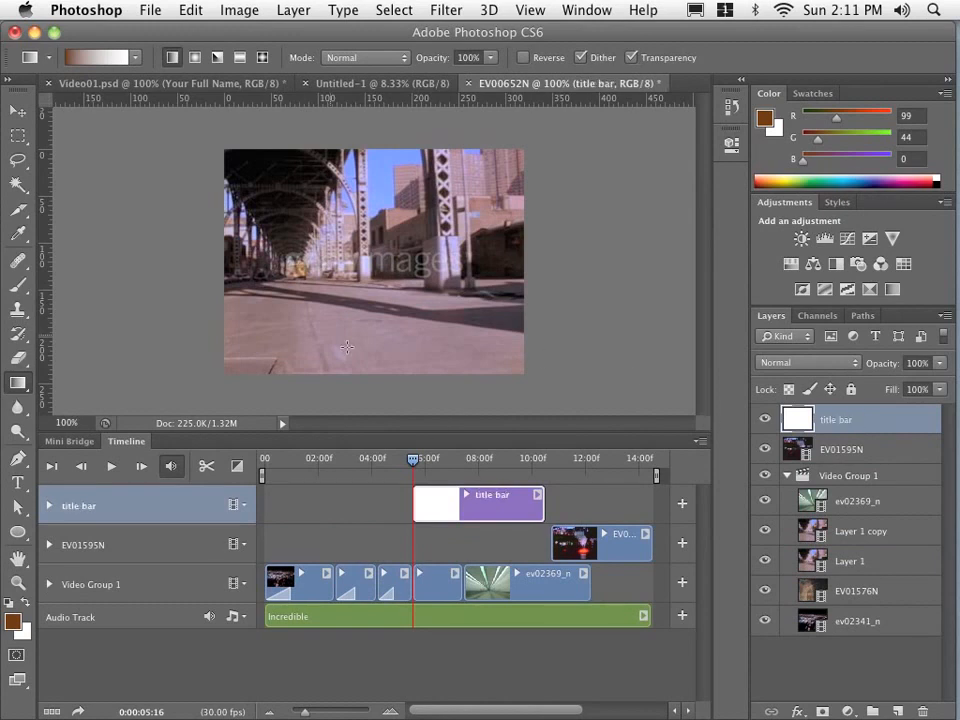
- Select a rectangle about 230 × 60 px across the upper part of the frame and set the foreground color to dark red 63000a
left_click(21, 136)
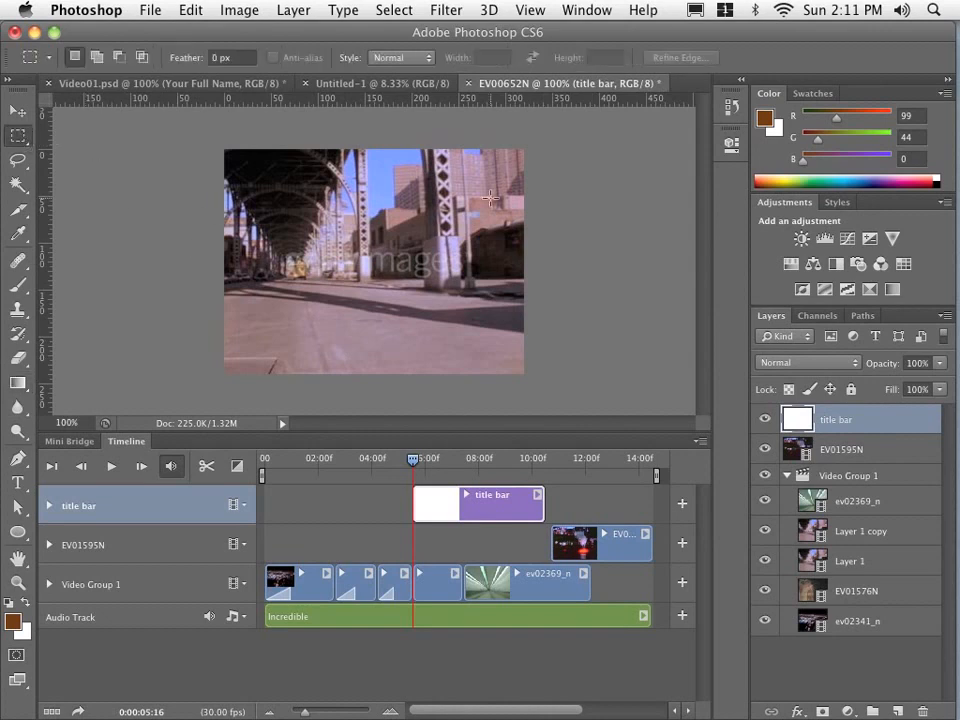
left_click_drag(499, 183, 283, 238)
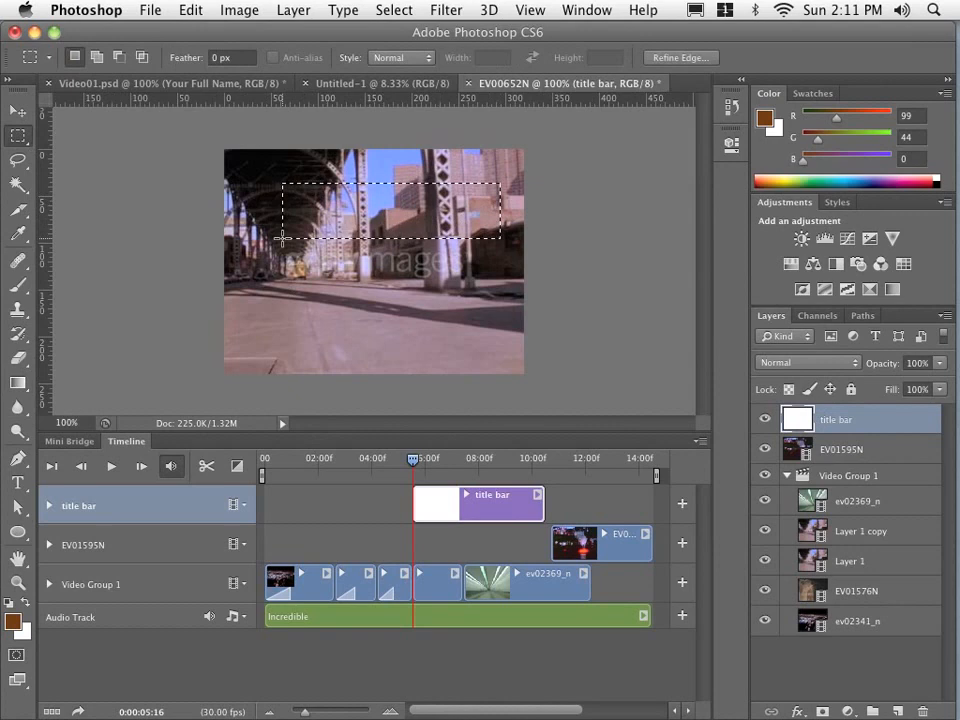
left_click(14, 623)
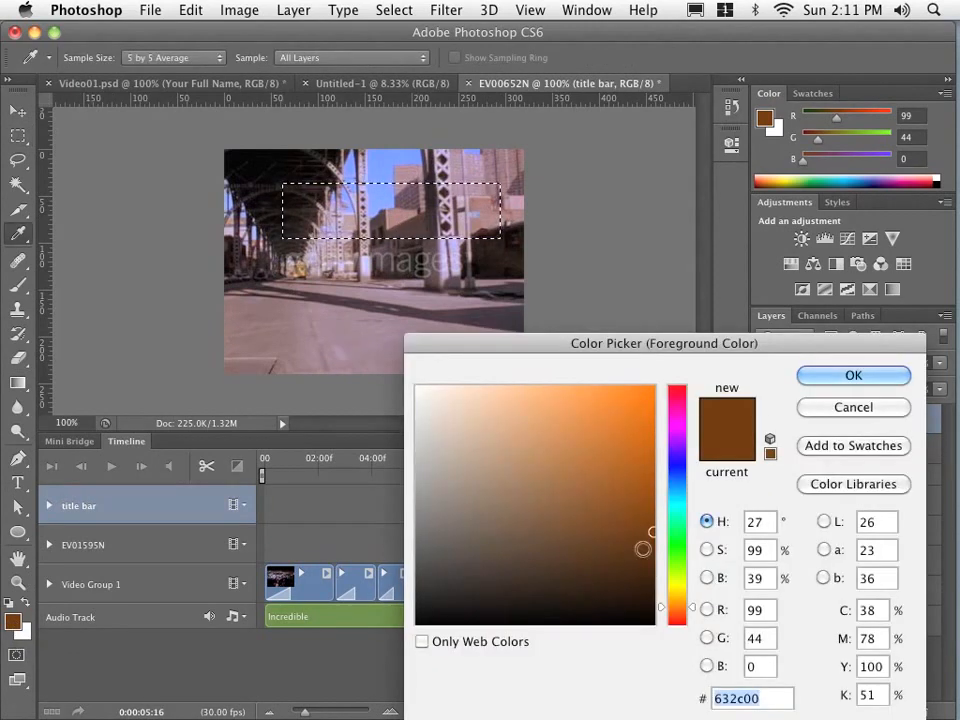
left_click(672, 391)
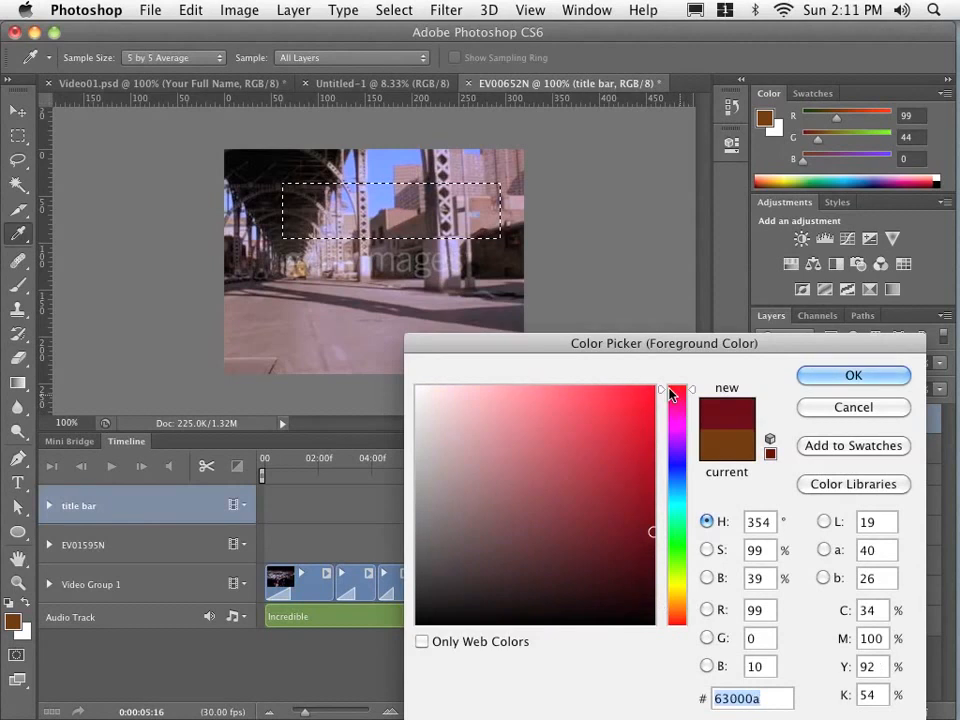
left_click(807, 377)
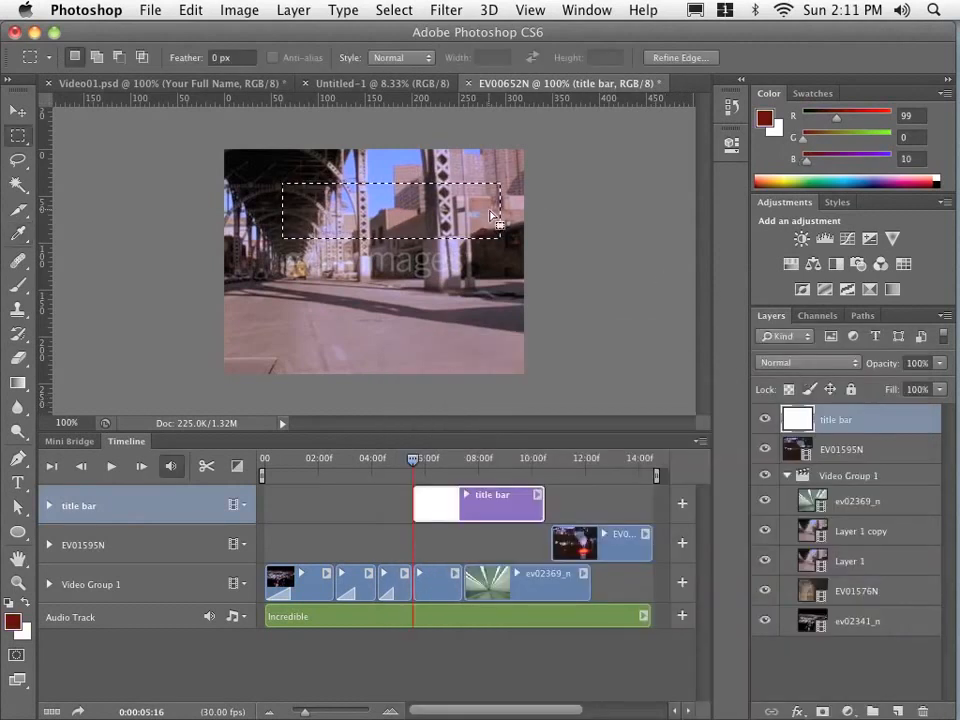
- Fill the selection on the title bar layer with a linear foreground-to-transparent gradient that fades out toward its left end, and deselect
left_click(10, 384)
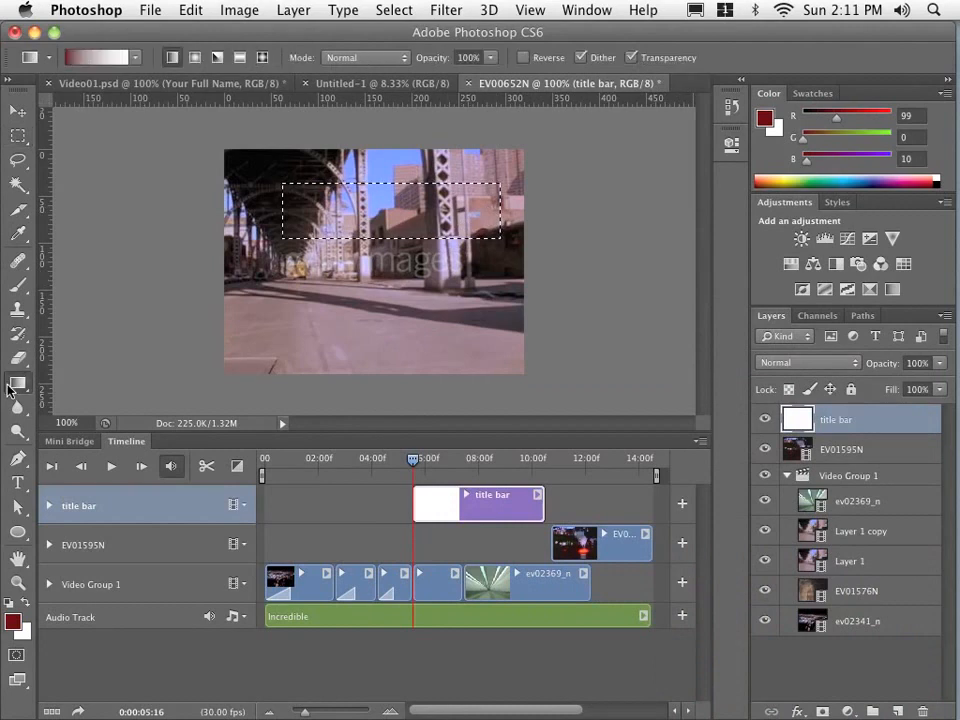
left_click(135, 58)
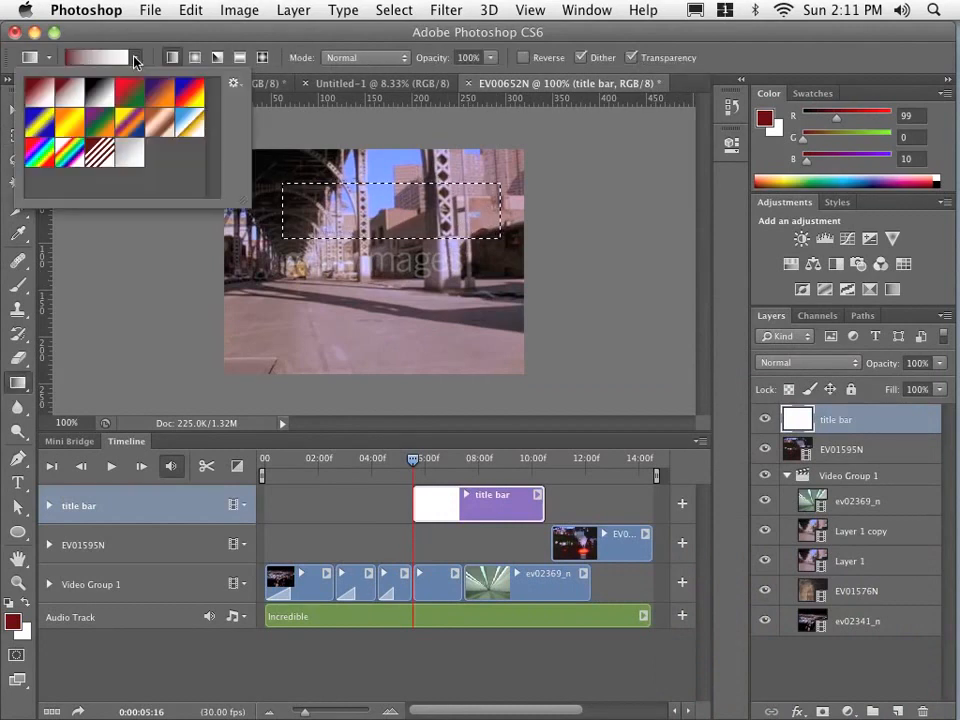
double_click(76, 93)
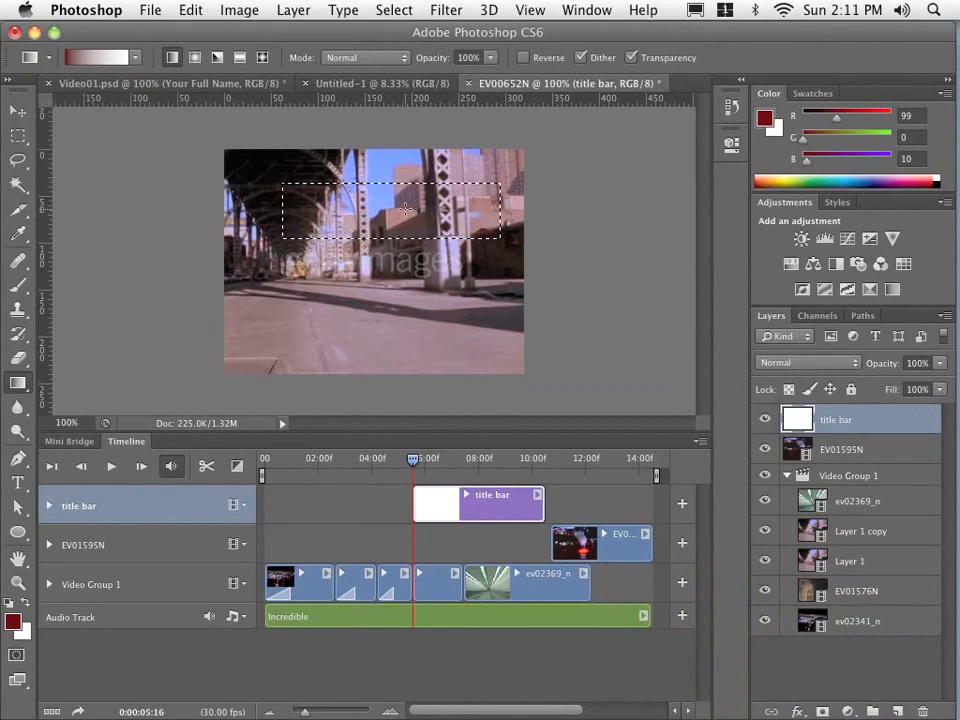
left_click_drag(405, 208, 243, 212)
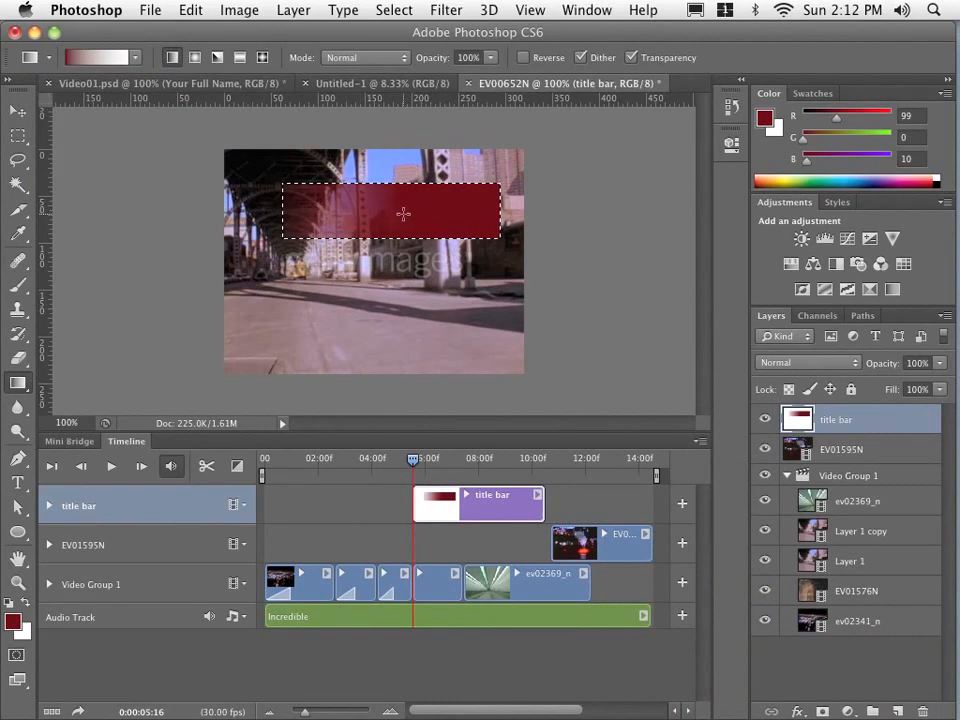
key("super+d")
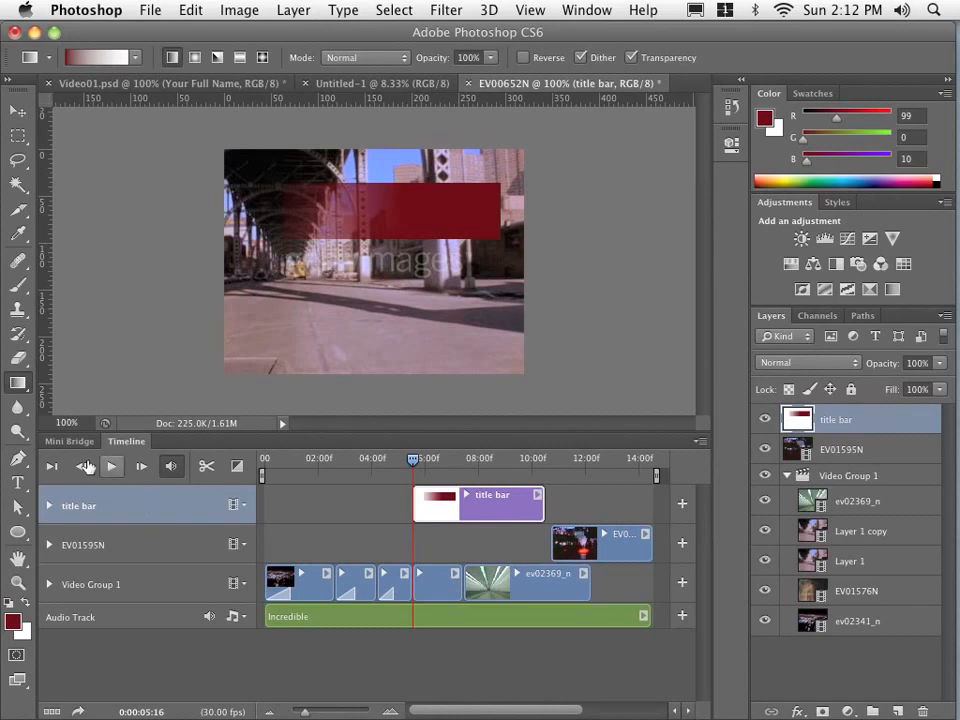
- Add the center-aligned white text "Full Name Here" over the red bar and reposition it slightly right and up within the bar
left_click(24, 603)
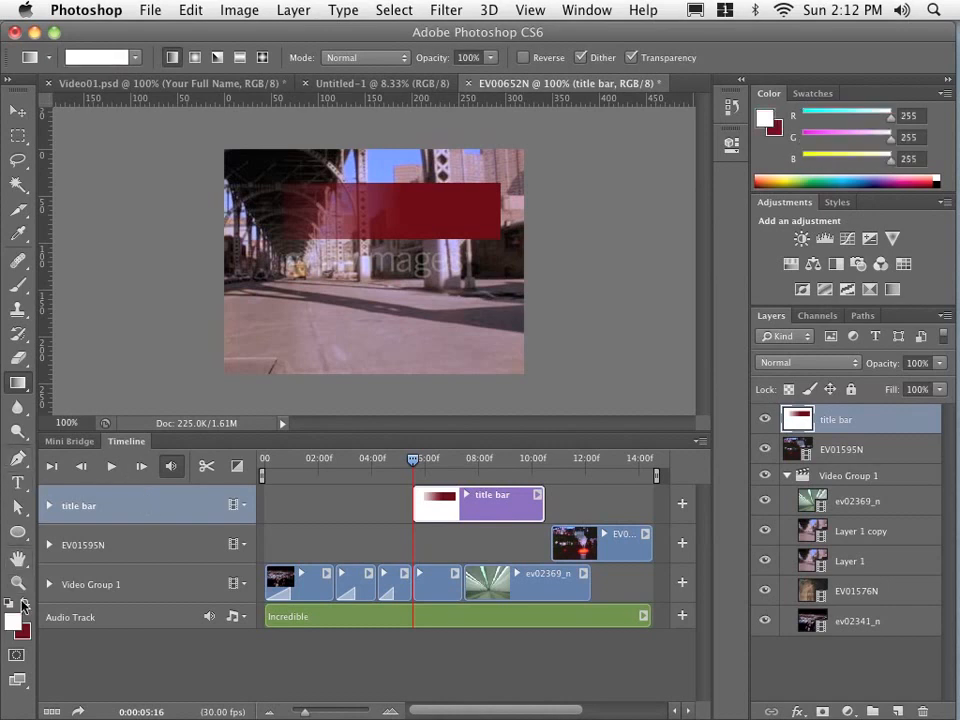
left_click(22, 482)
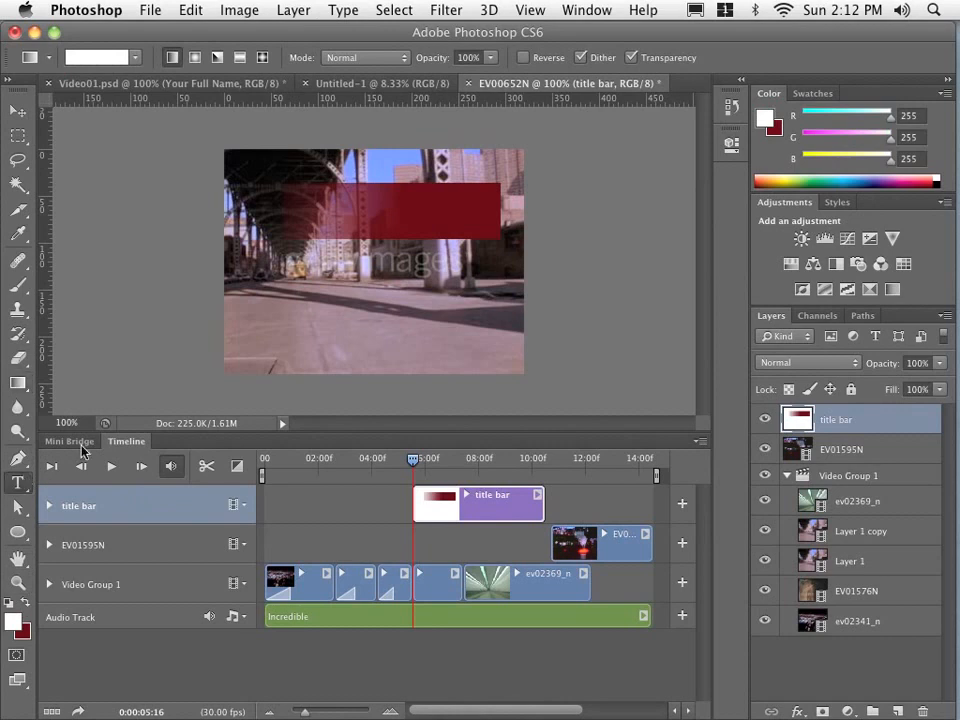
left_click(335, 220)
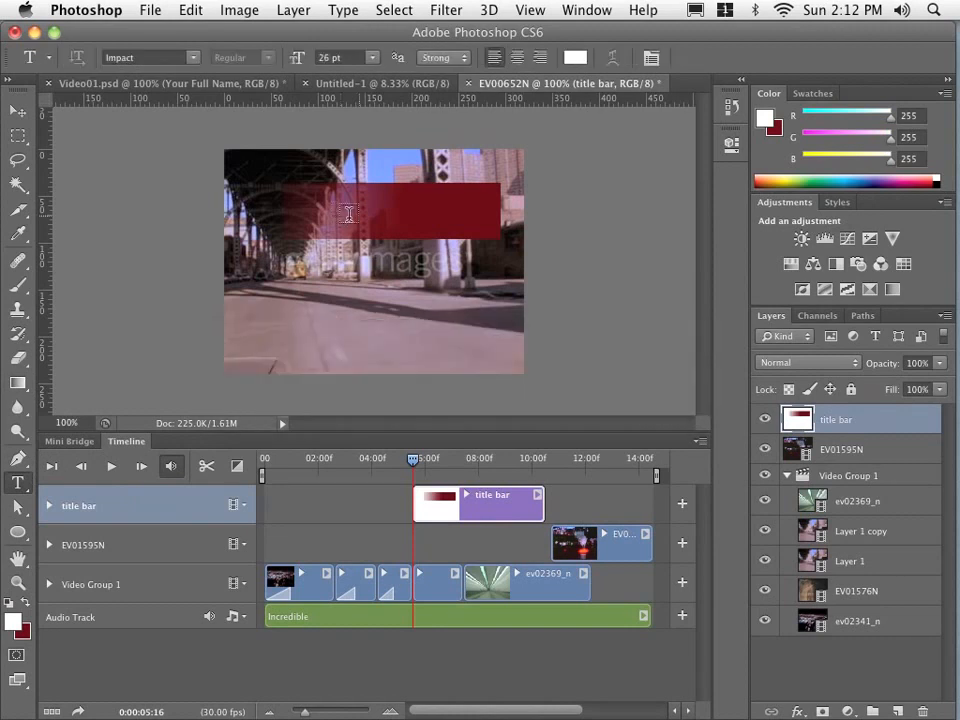
left_click(518, 58)
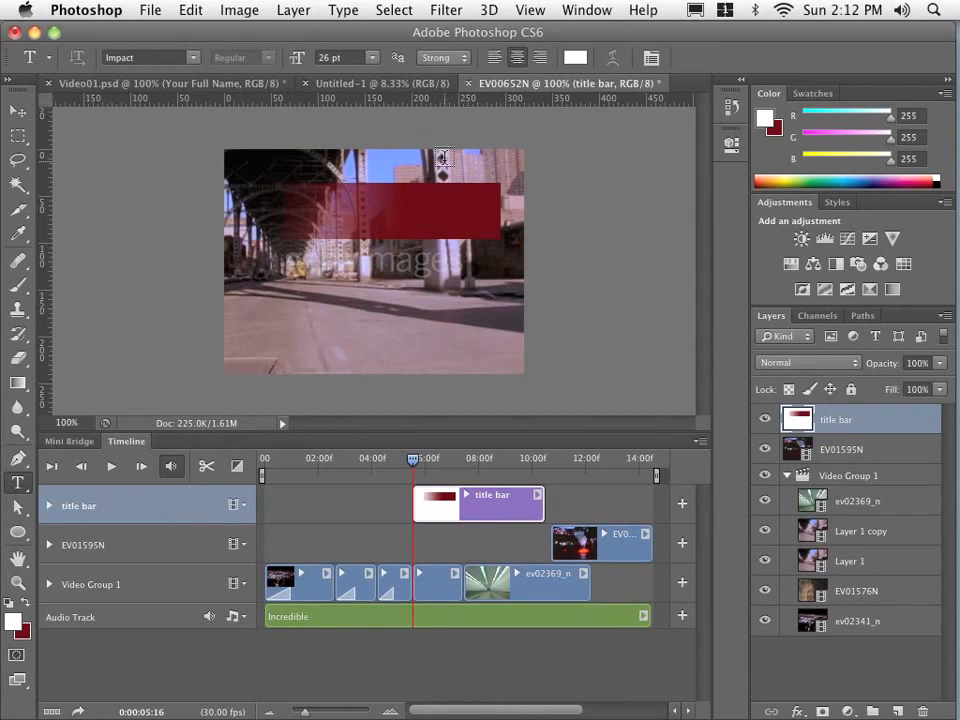
left_click(382, 220)
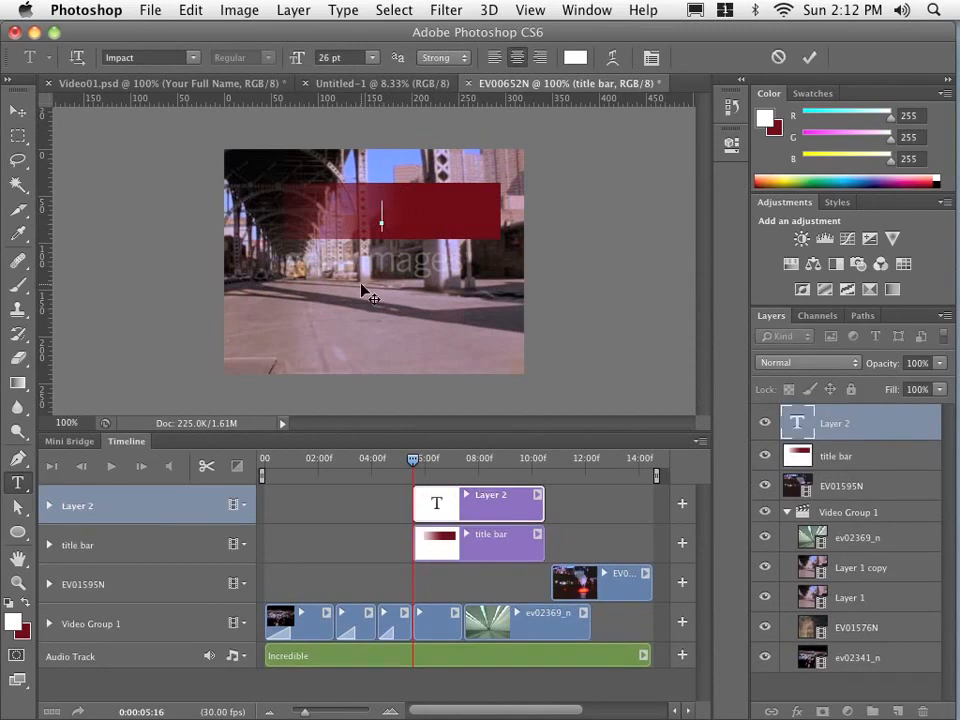
type("Full Name")
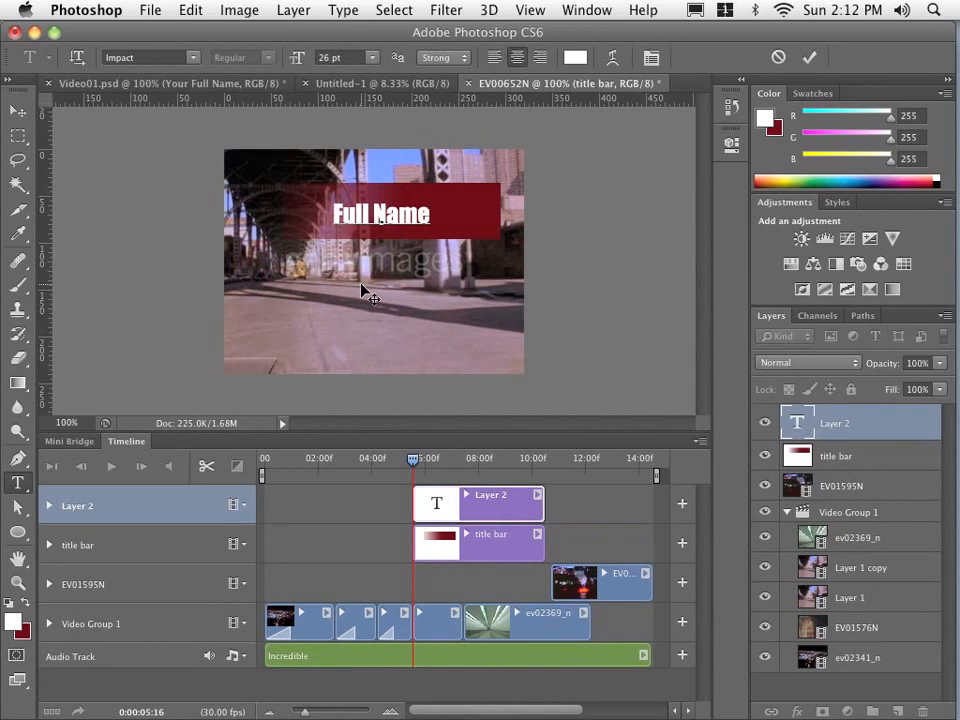
type(" Here")
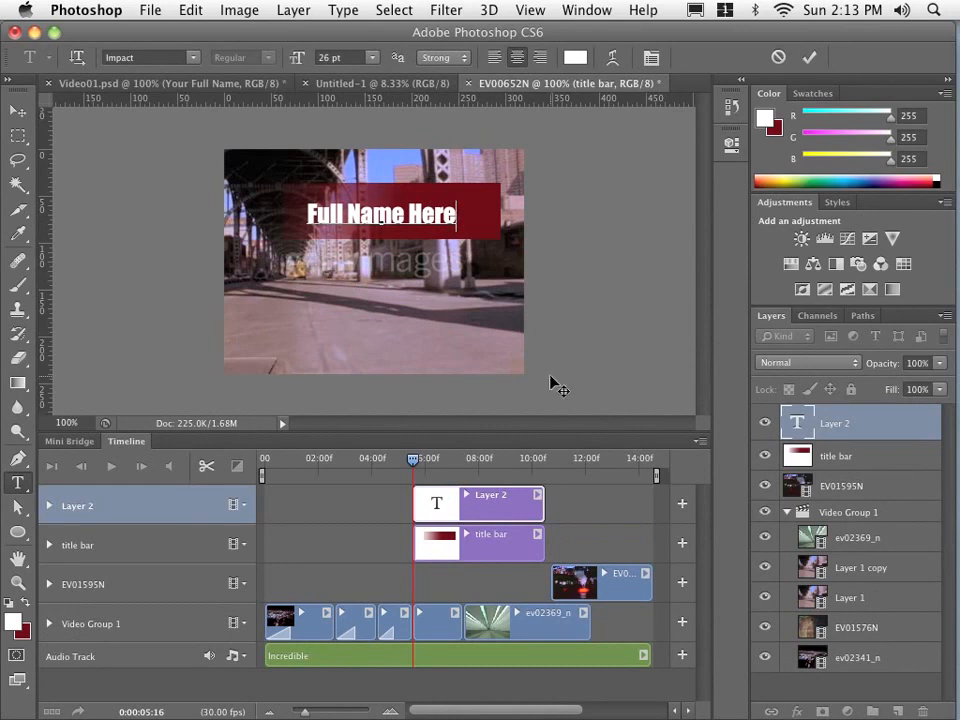
left_click(18, 110)
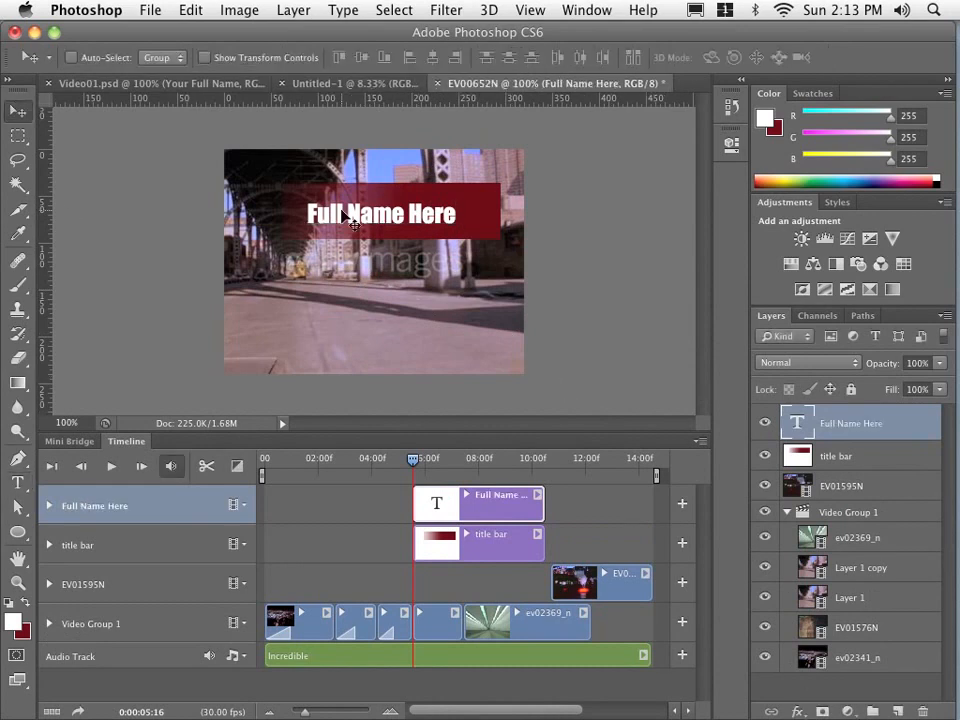
mouse_move(342, 214)
left_mouse_down()
mouse_move(344, 202)
mouse_move(353, 213)
left_mouse_up()
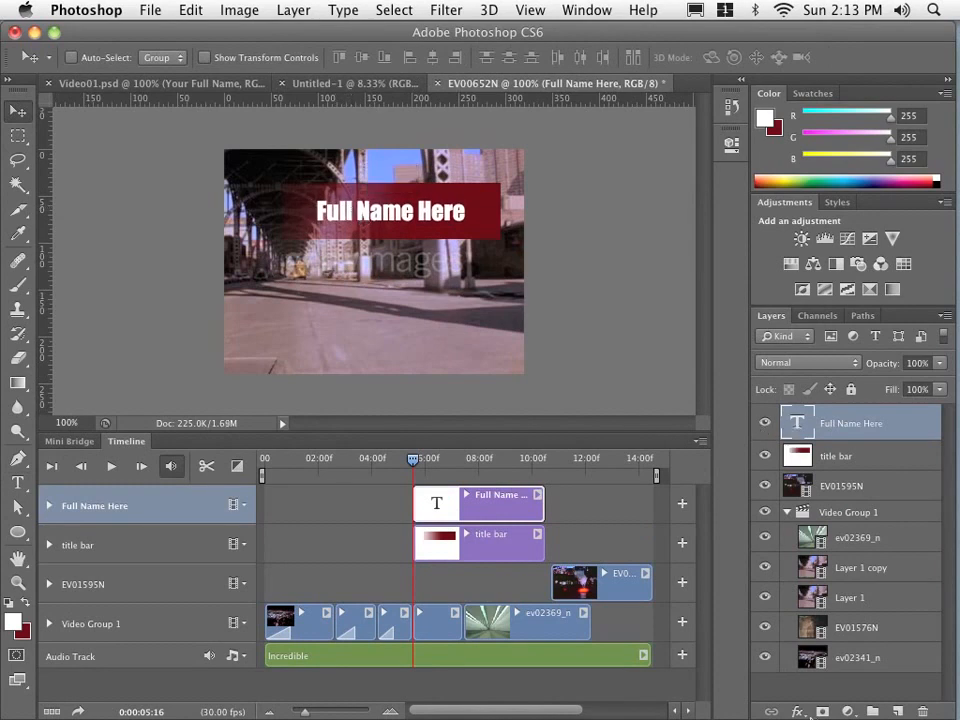
- Apply a Drop Shadow effect with a 128° angle to the Full Name Here text layer
left_click(802, 712)
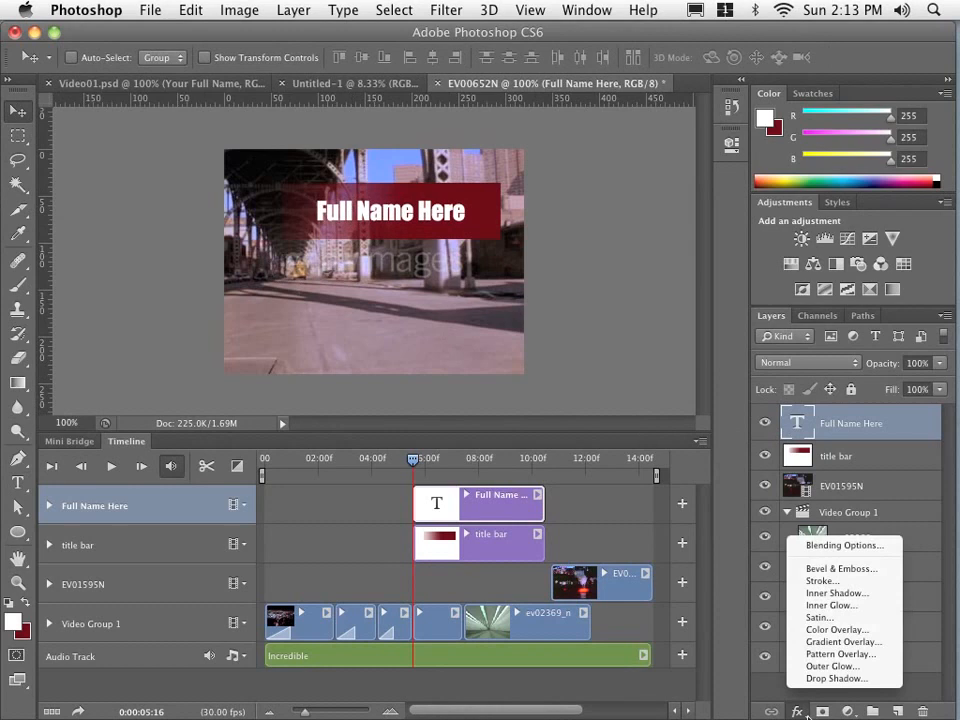
left_click(838, 679)
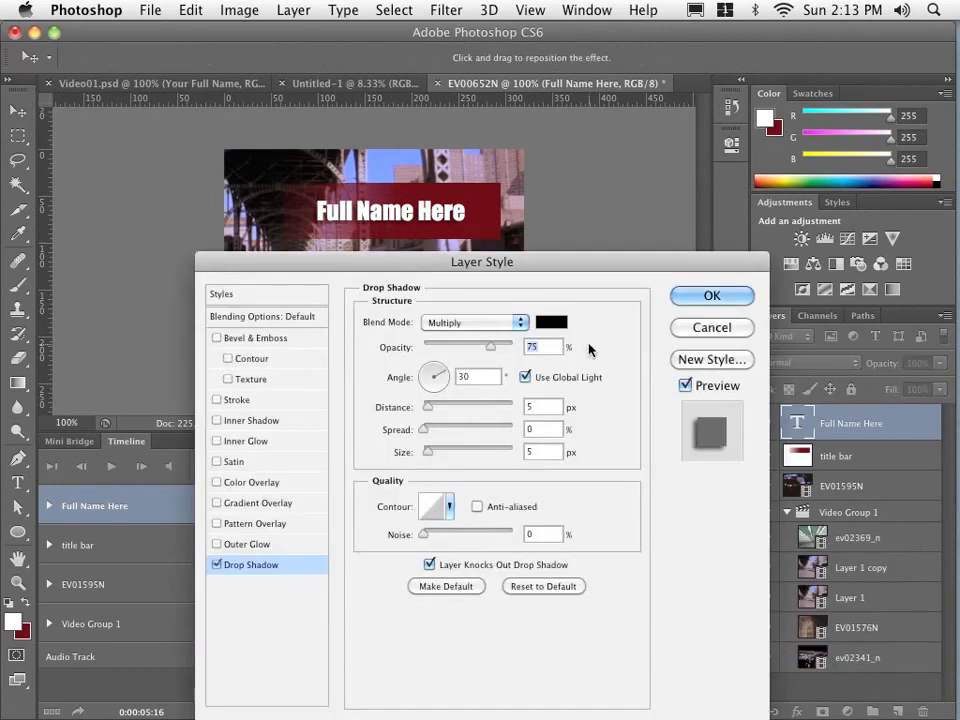
left_click_drag(533, 259, 579, 253)
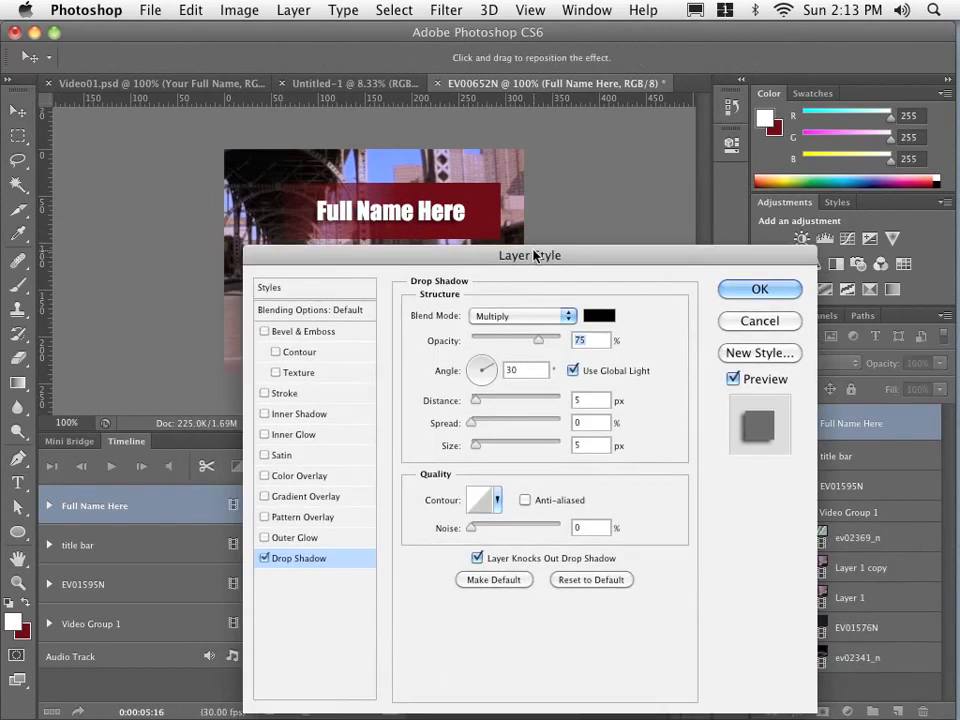
left_click(476, 368)
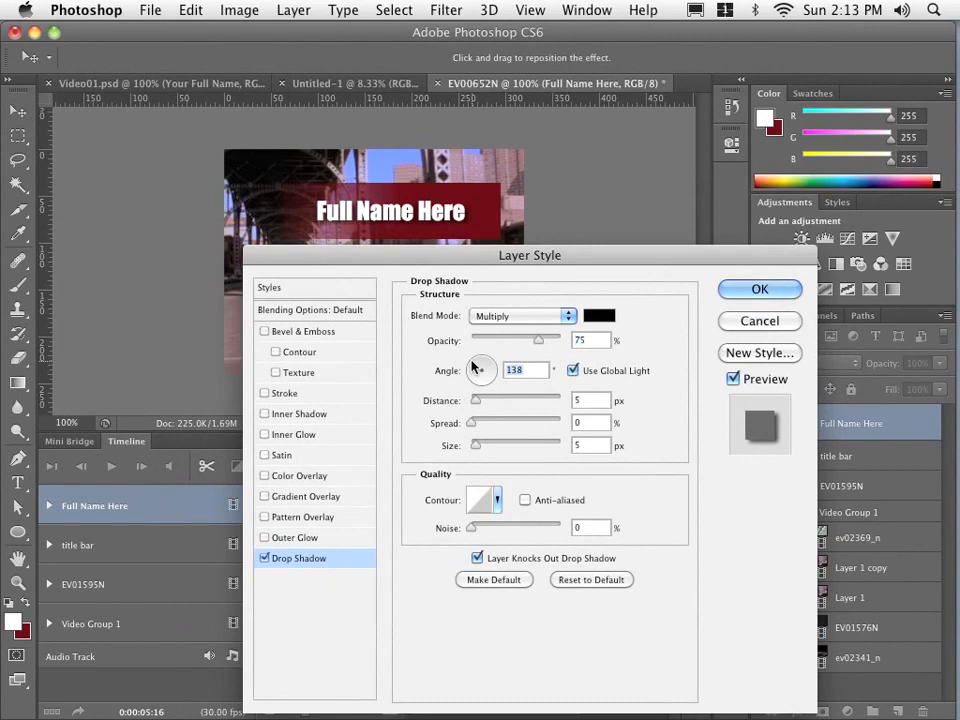
left_click_drag(471, 362, 472, 358)
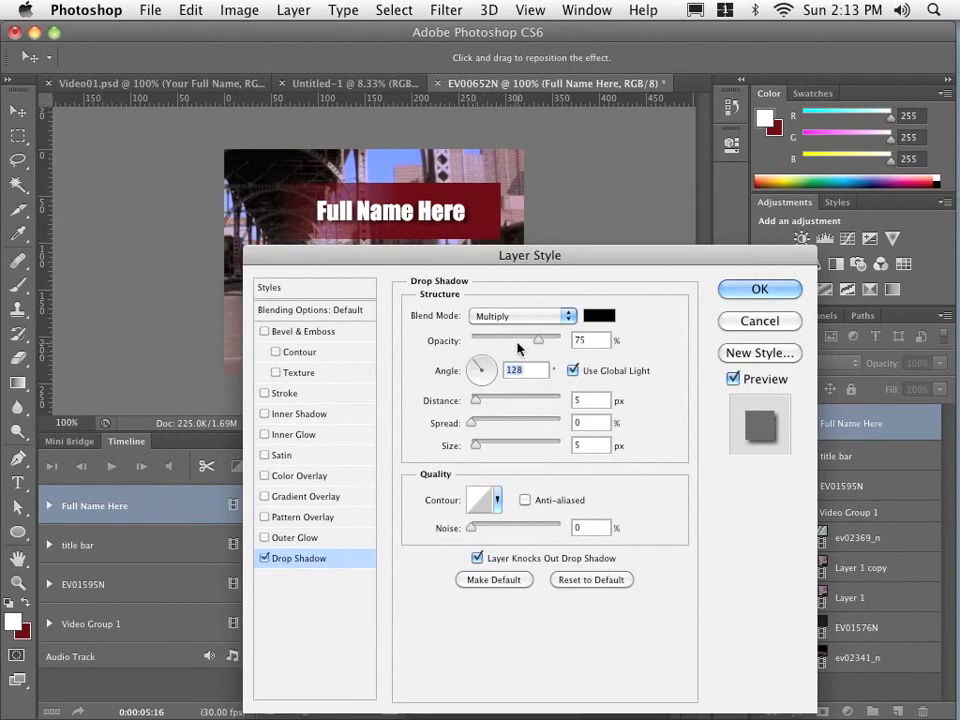
left_click(727, 290)
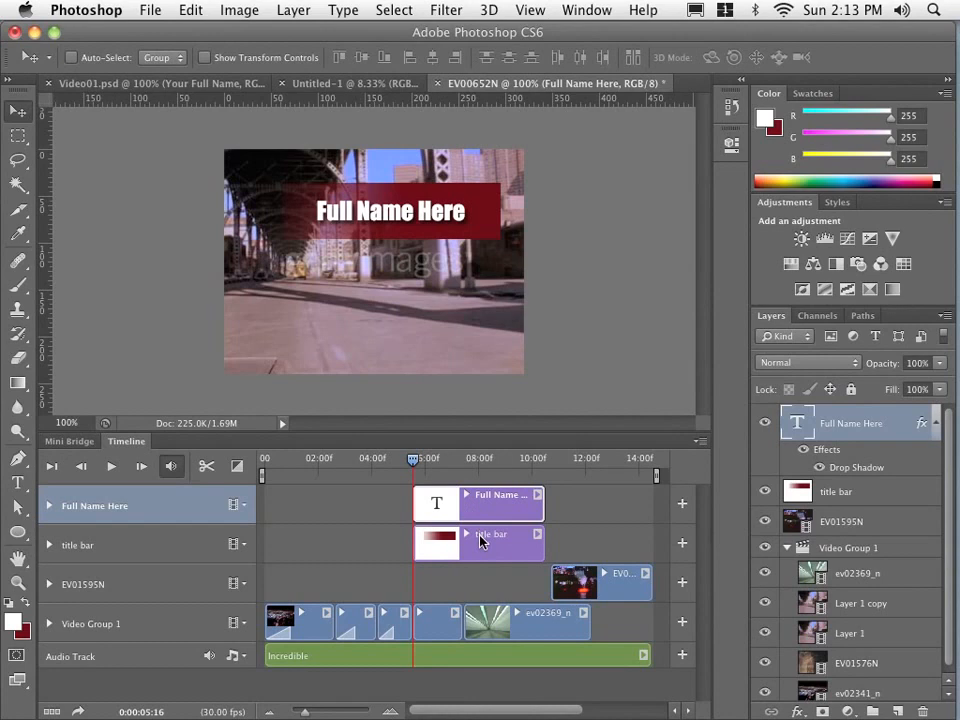
- Convert the Full Name Here and title bar layers into one Smart Object, then inspect its contents and close them
left_click(863, 495, "shift")
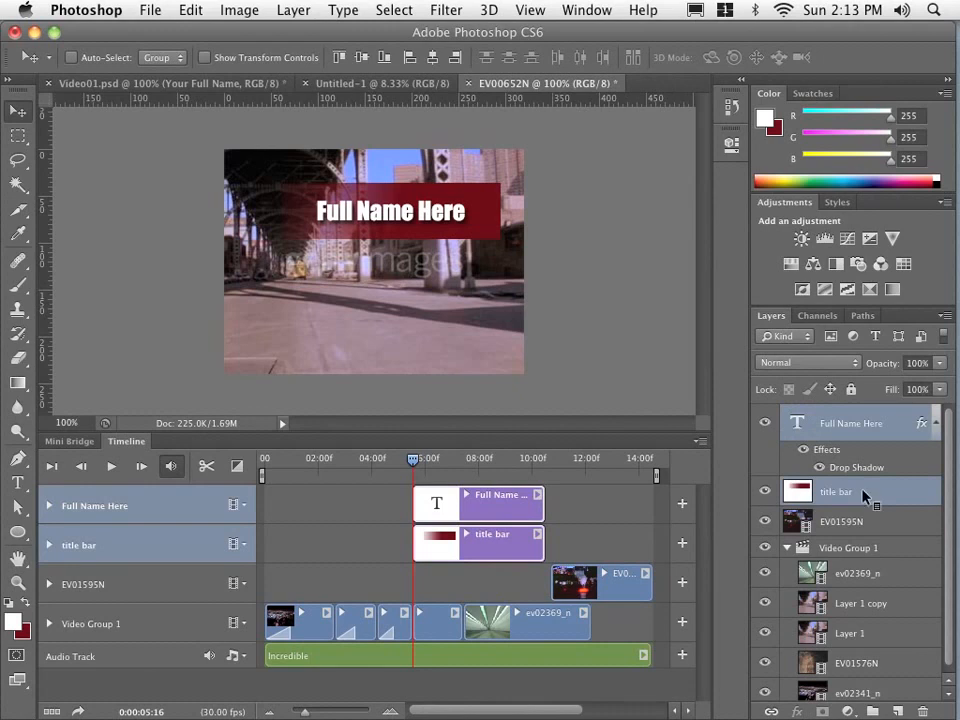
right_click(849, 430)
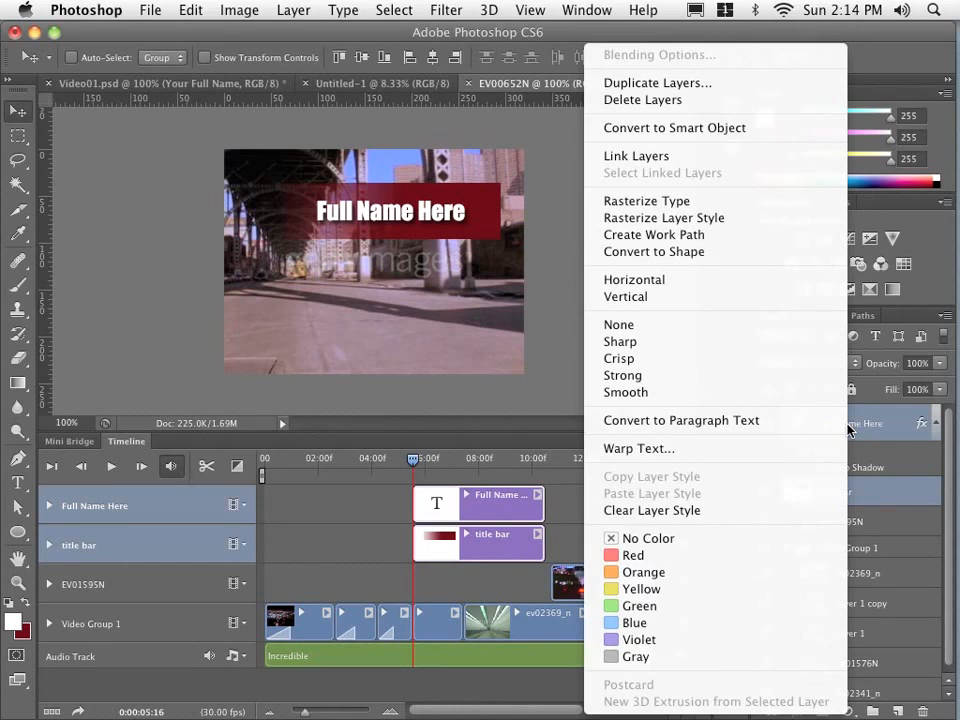
left_click(736, 128)
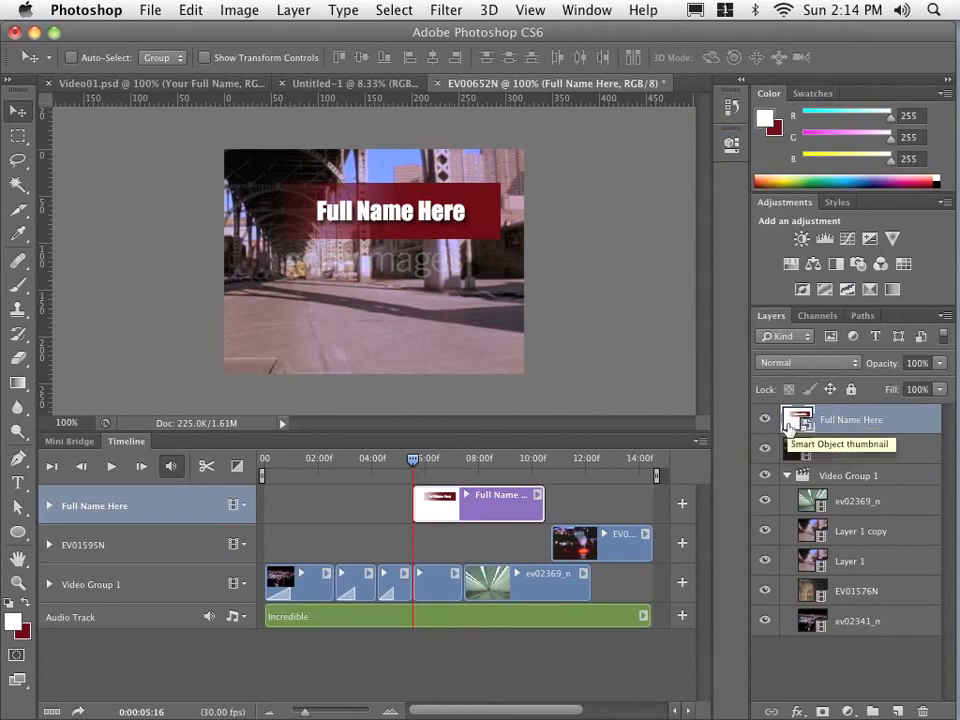
double_click(797, 419)
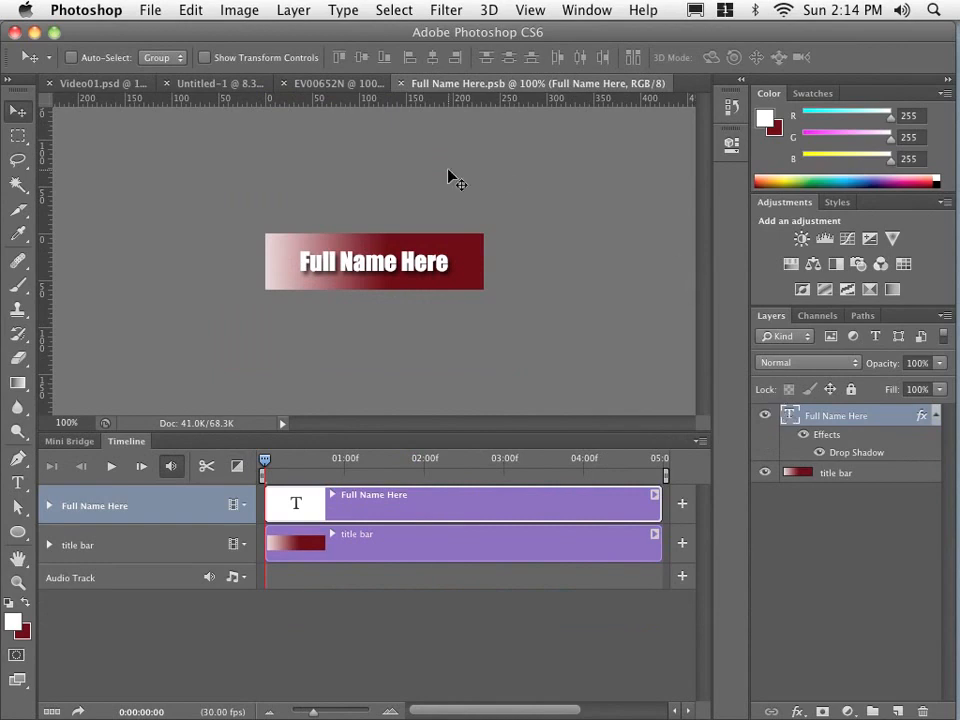
left_click(400, 84)
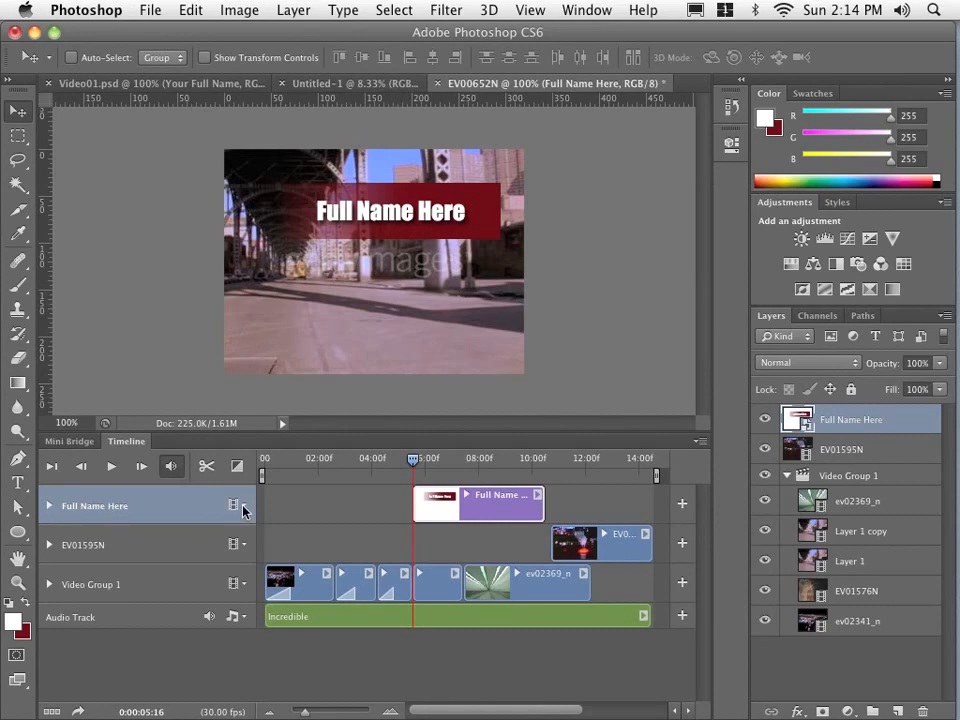
- Expand the Full Name Here track's properties and start Transform keyframing with a keyframe at 0:00:05:18
left_click(49, 506)
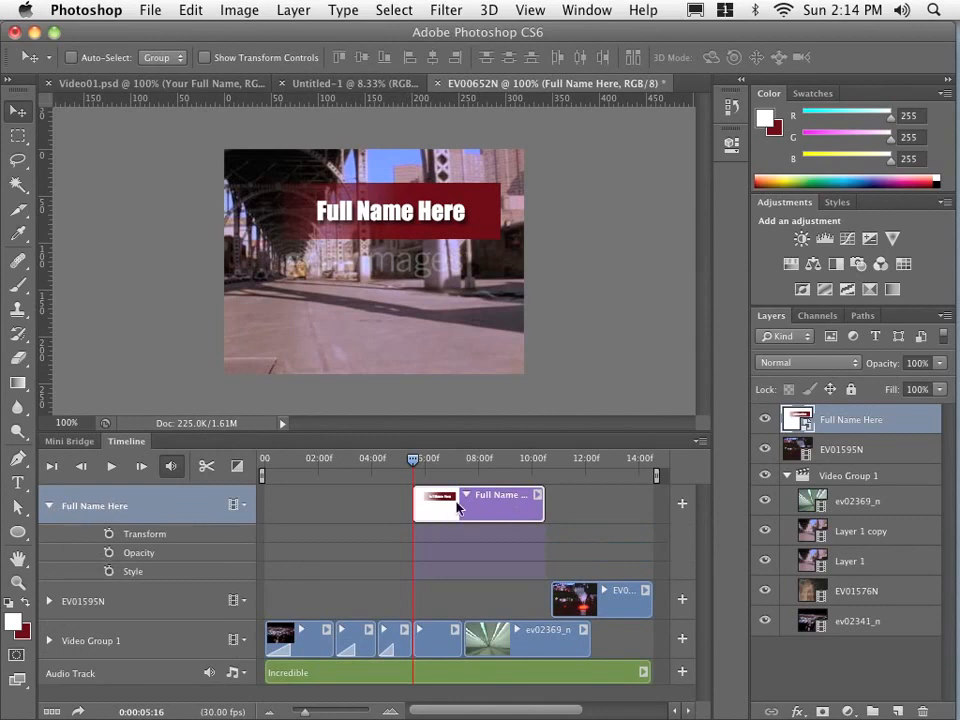
left_click(49, 601)
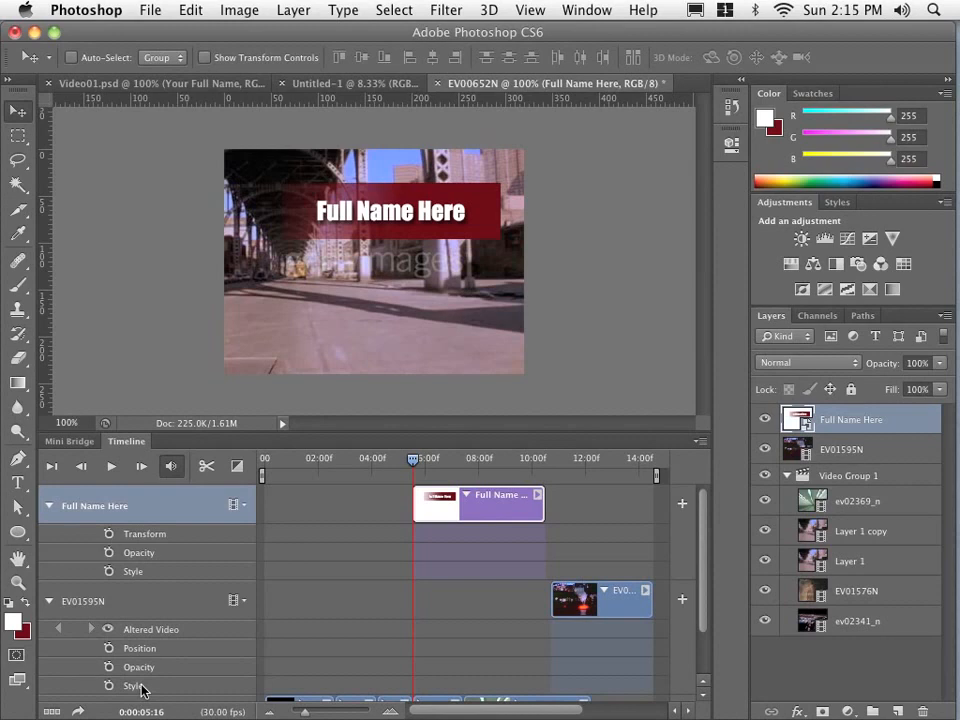
left_click(50, 602)
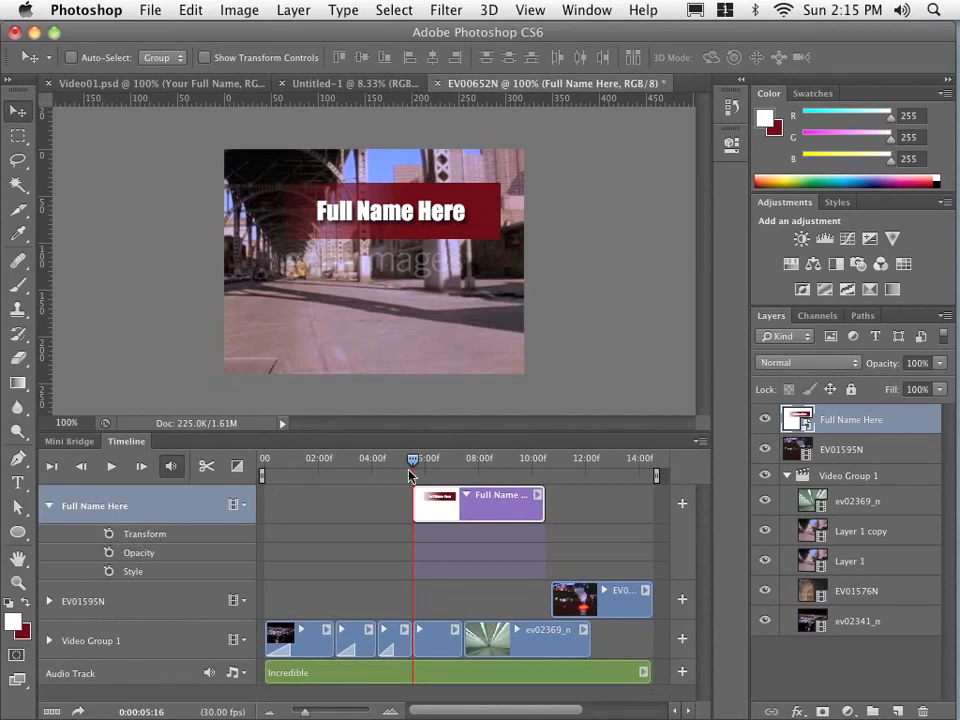
left_click_drag(411, 465, 414, 462)
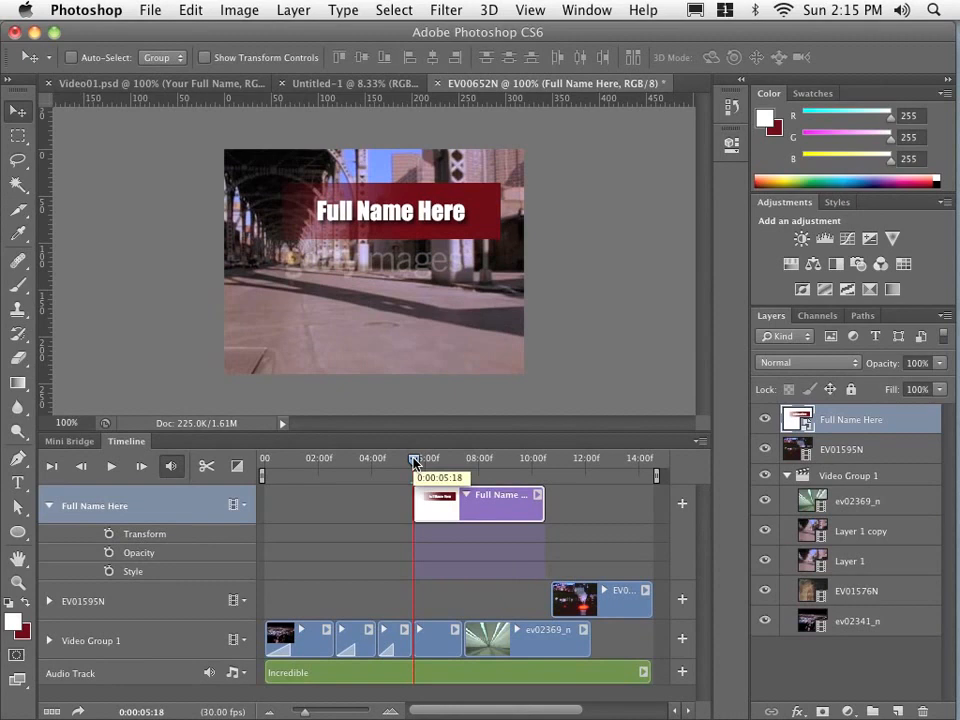
left_click(109, 534)
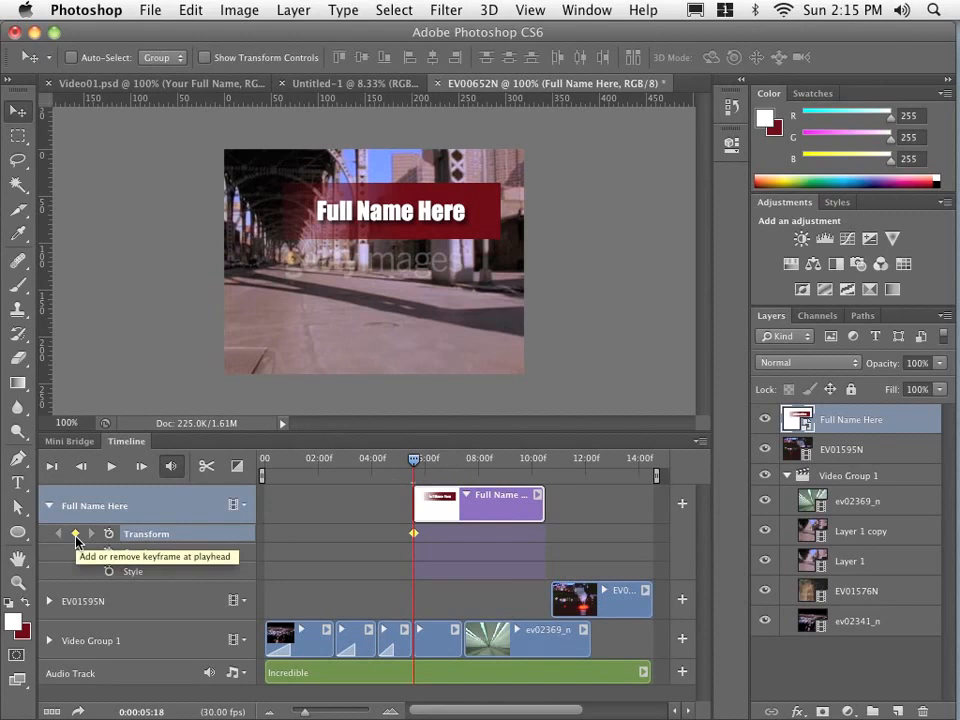
- Add a Transform keyframe at 0:00:06:04, and at the 0:00:05:18 keyframe move the title off the canvas to the left
left_click(428, 462)
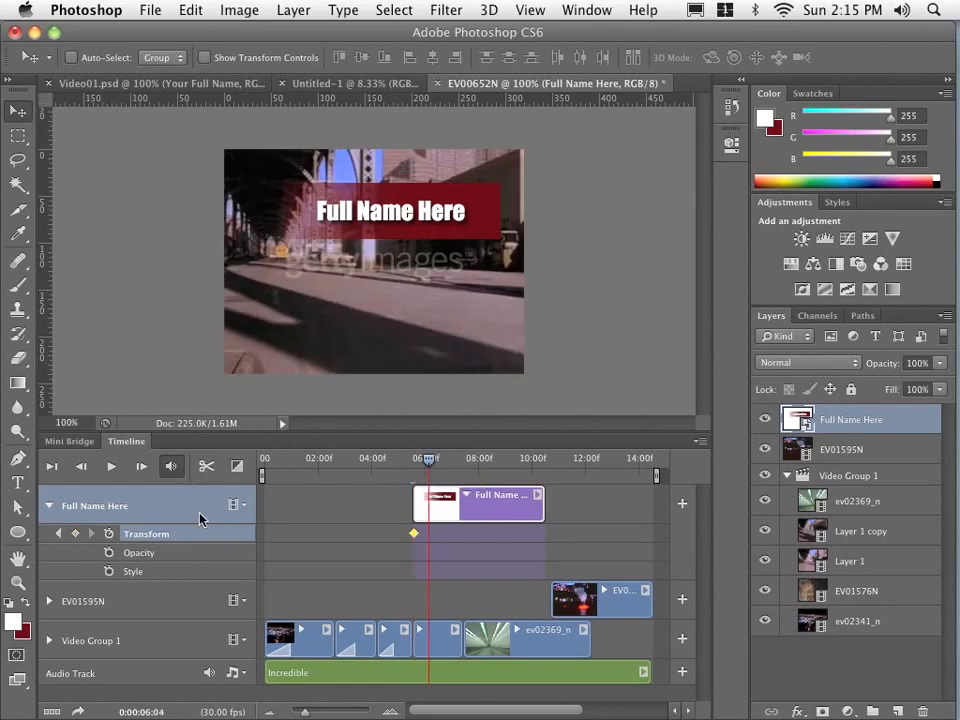
left_click(76, 535)
left_click(60, 534)
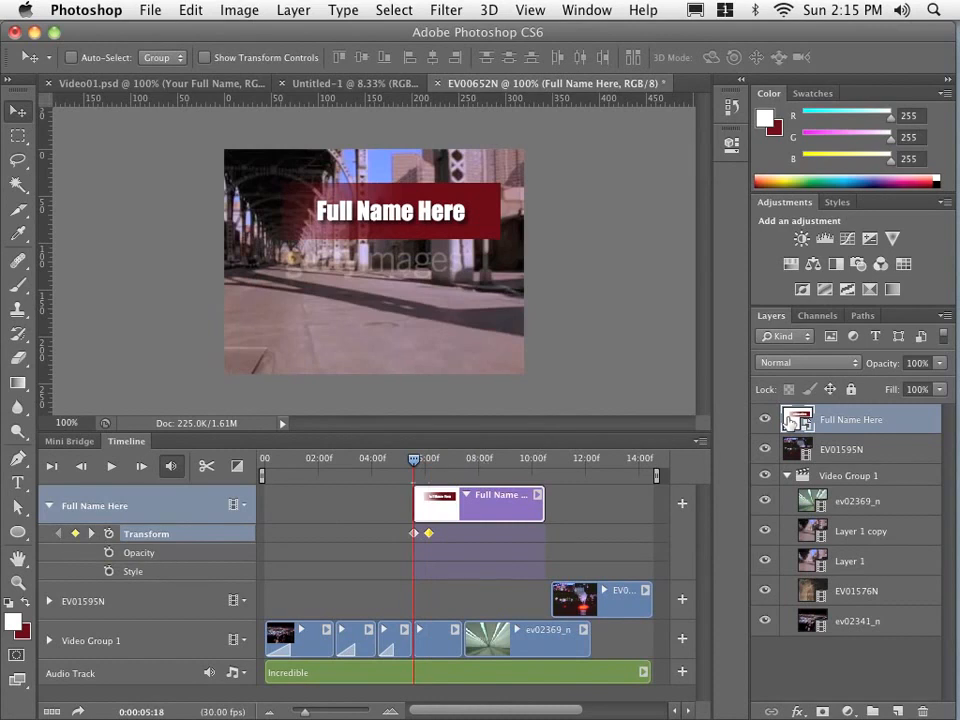
left_click_drag(475, 221, 195, 223)
- Add a Transform keyframe at 0:00:08:22 to hold the title, and at 0:00:09:08 move the title up off the canvas
left_click_drag(417, 462, 499, 462)
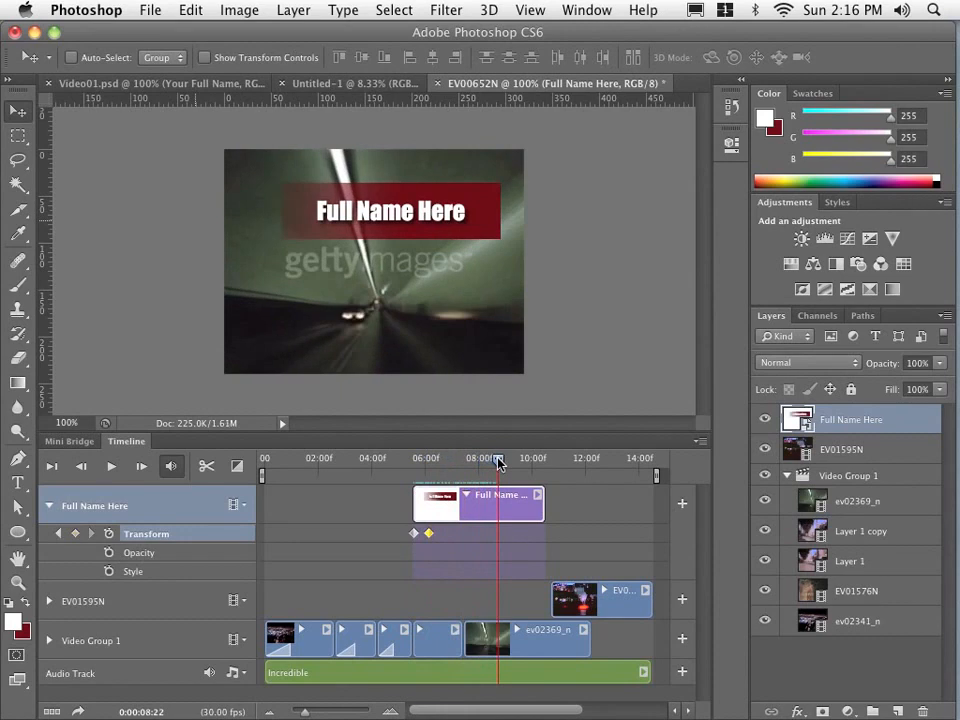
left_click(76, 536)
left_click_drag(500, 463, 512, 462)
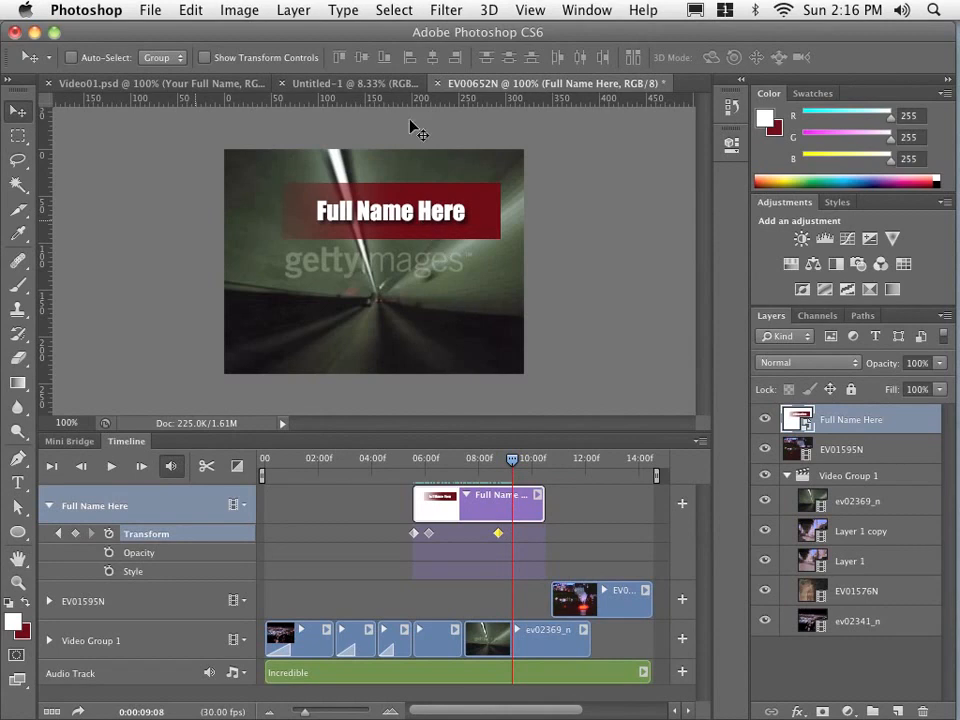
left_click_drag(382, 235, 378, 149)
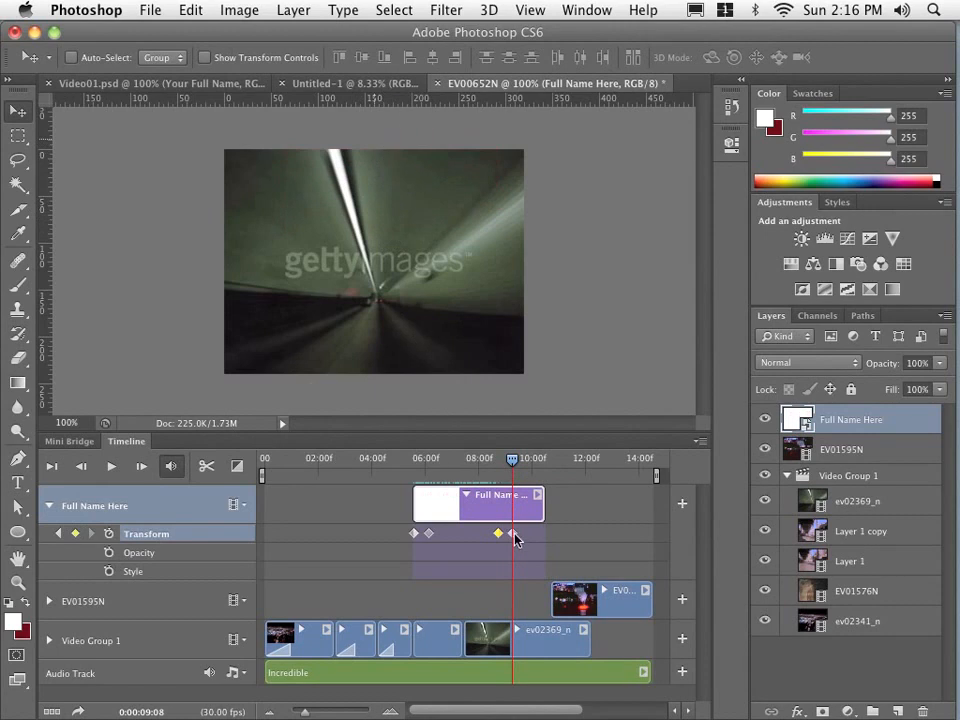
- Play the title animation from 0:00:05:14, just before the title clip, through the end of the clip, and stop playback
left_click_drag(514, 464, 412, 462)
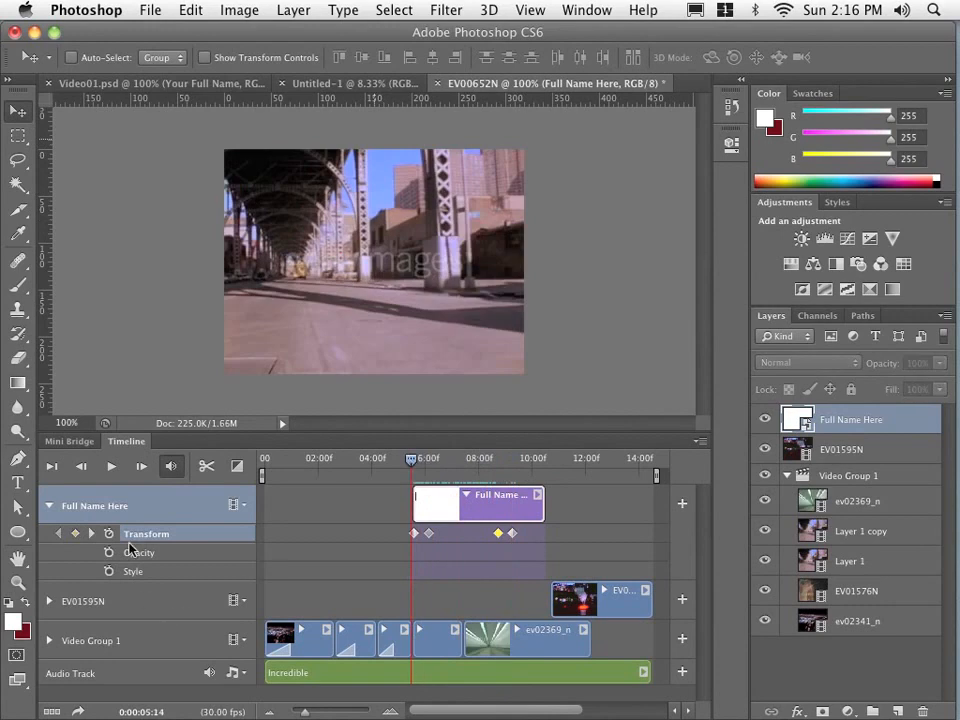
left_click(112, 466)
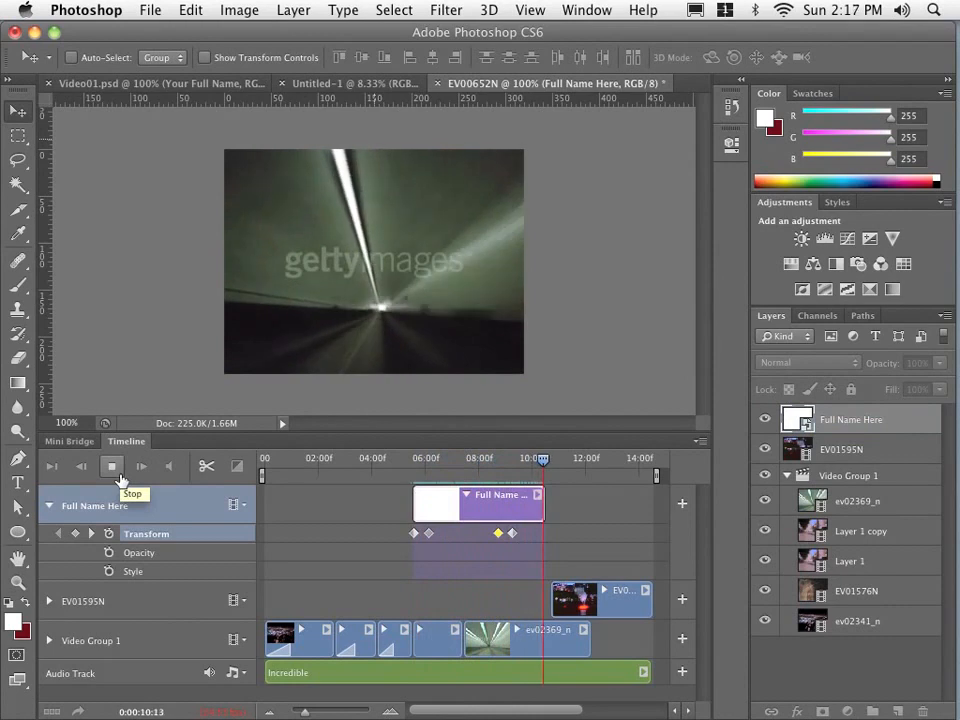
left_click(112, 466)
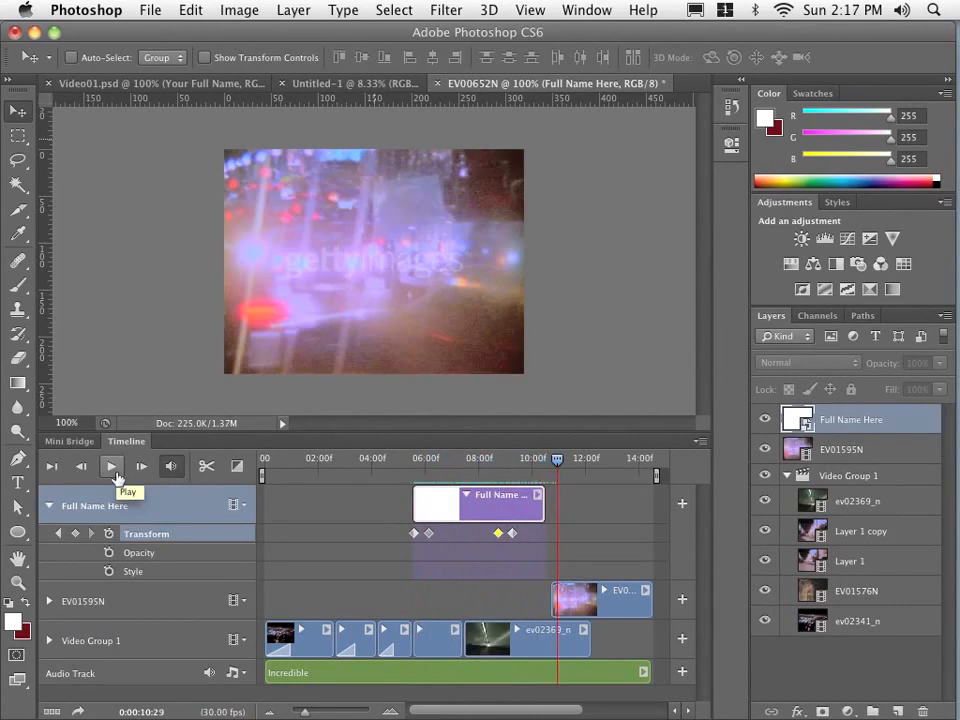